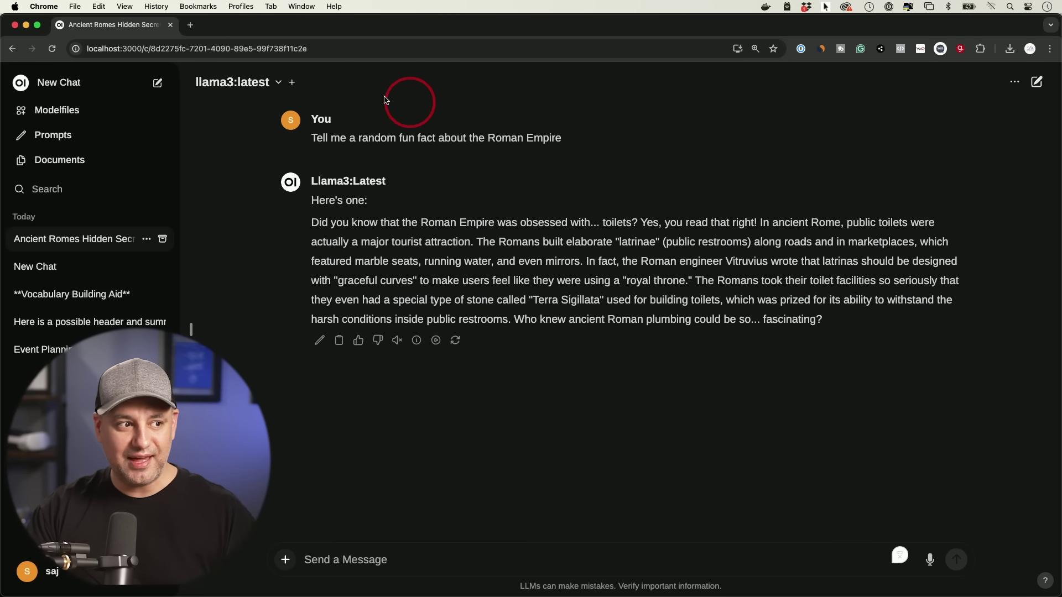
- Look through the installed models available for the Roman Empire chat and check its file upload option
{"action": "left_click", "coordinate": [262, 86]}
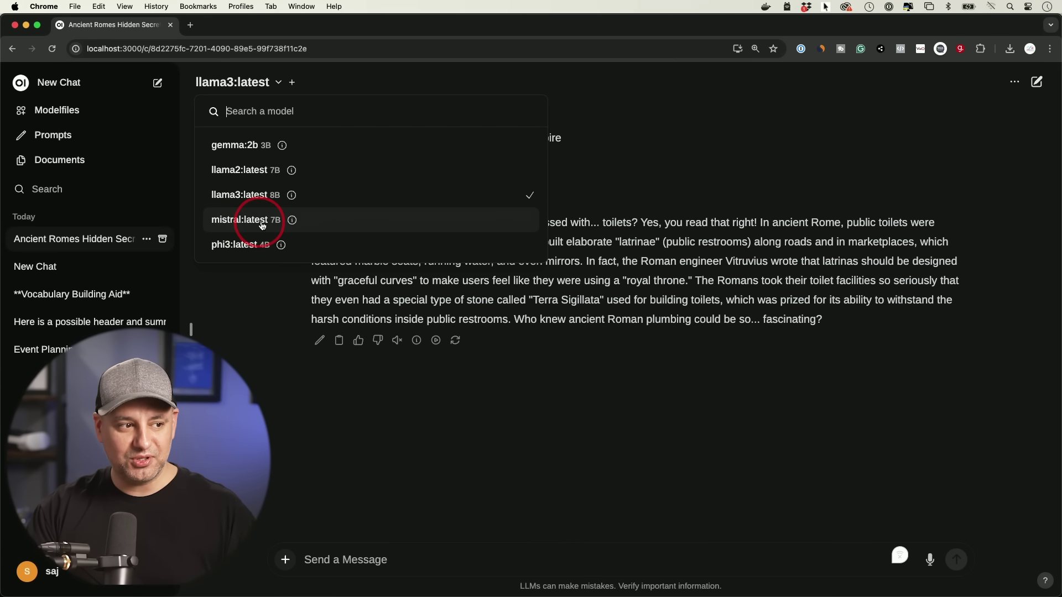
{"action": "left_click", "coordinate": [486, 90]}
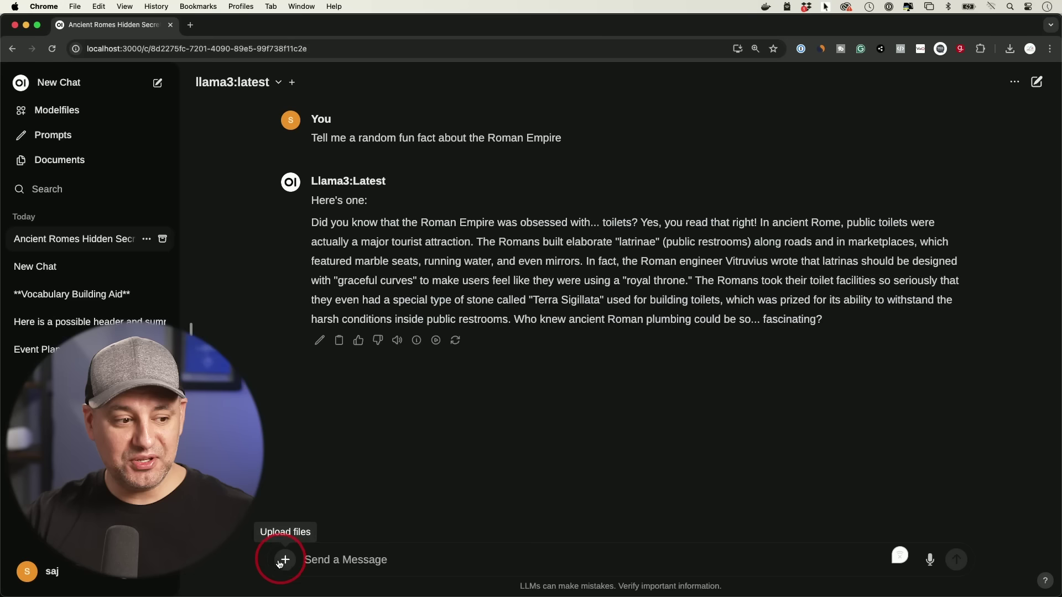
{"action": "left_click", "coordinate": [286, 562]}
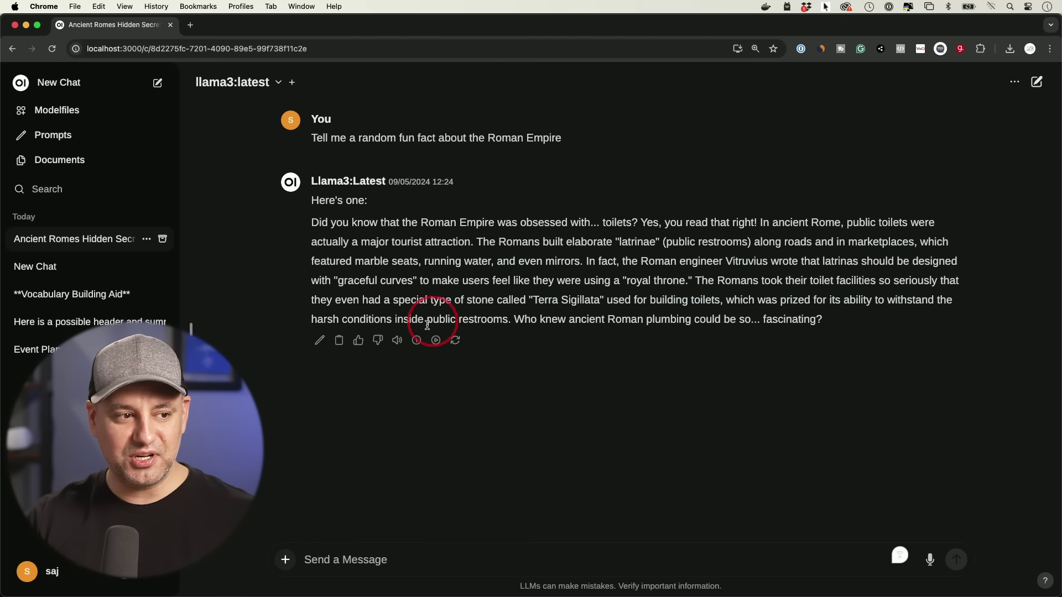
{"action": "left_click", "coordinate": [251, 93]}
{"action": "left_click", "coordinate": [253, 90]}
{"action": "left_click", "coordinate": [596, 252]}
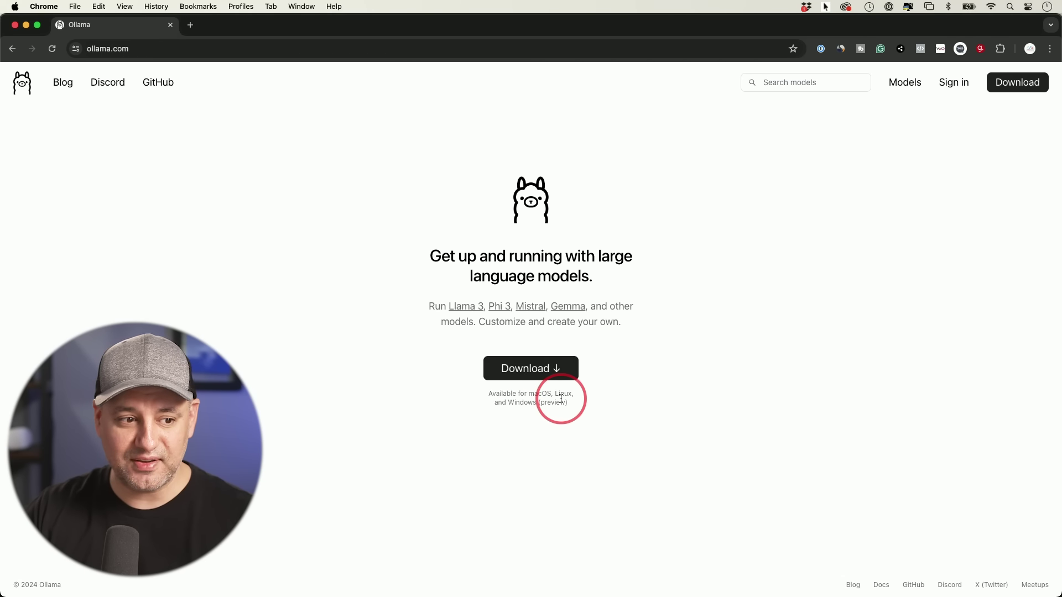
- Download Ollama for macOS from its website, open the downloaded app and move it to Applications
{"action": "left_click", "coordinate": [529, 375]}
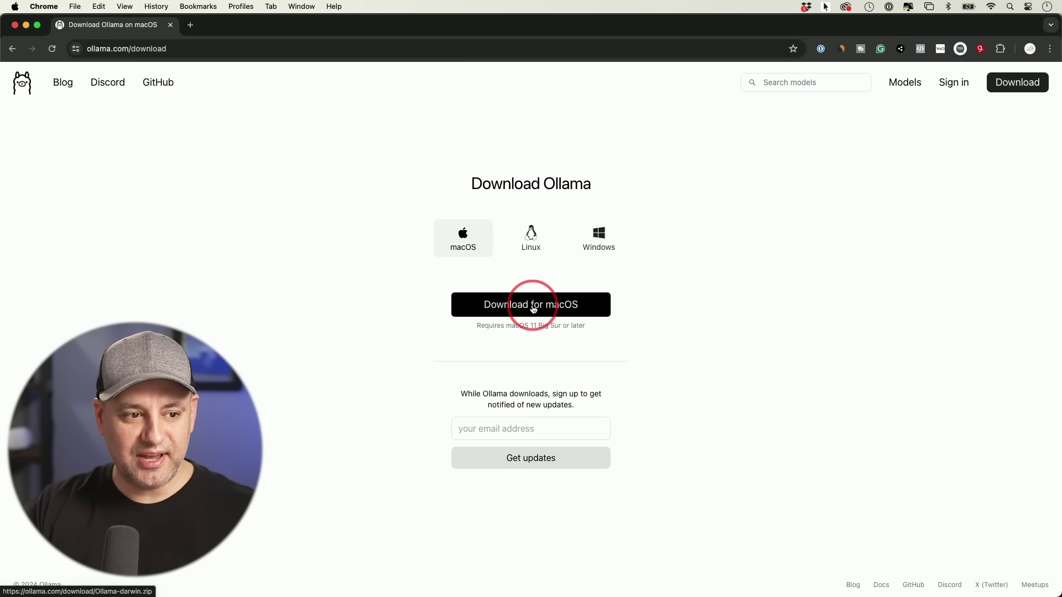
{"action": "left_click", "coordinate": [532, 306]}
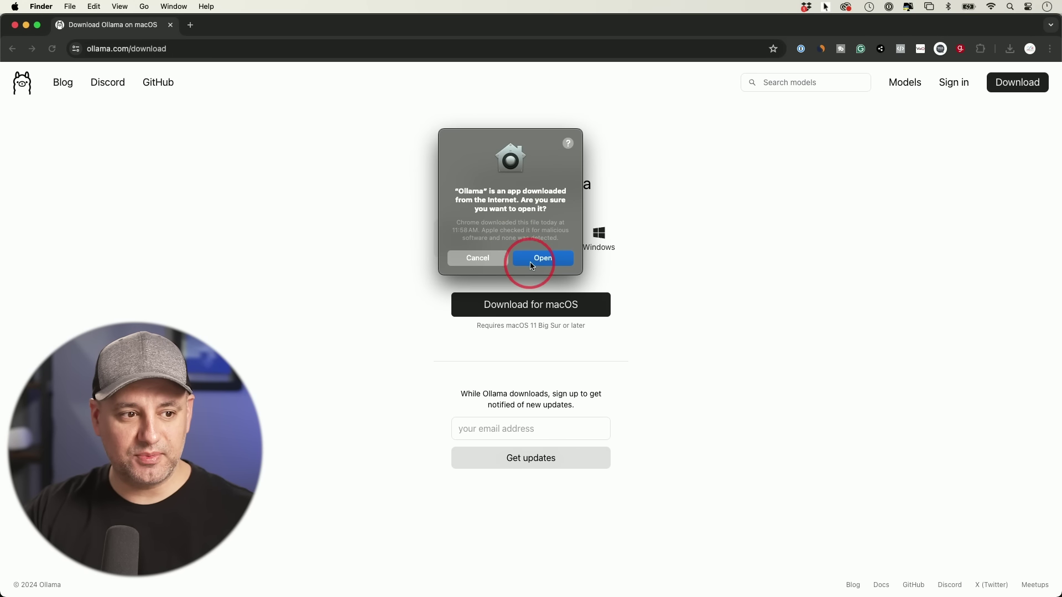
{"action": "left_click", "coordinate": [530, 260]}
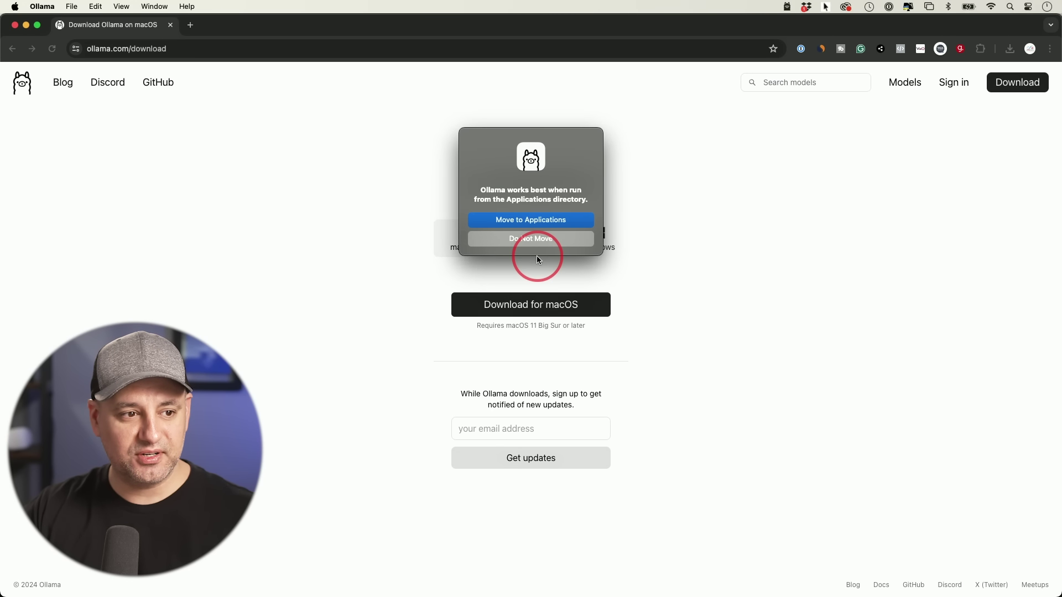
{"action": "left_click", "coordinate": [546, 224]}
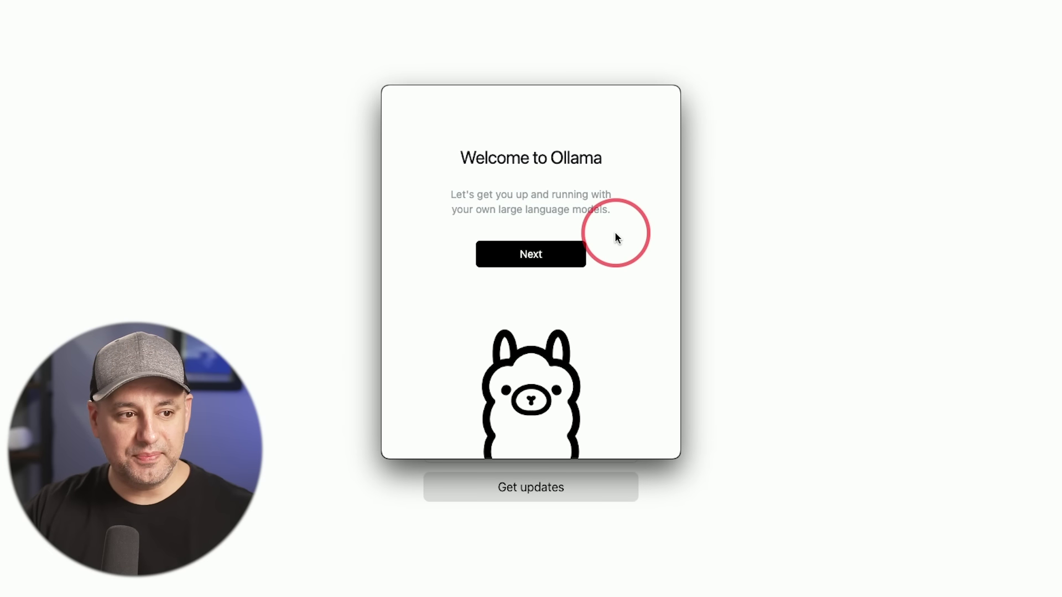
- Install the Ollama command line from the welcome setup and copy the "ollama run llama3" command
{"action": "left_click", "coordinate": [535, 259]}
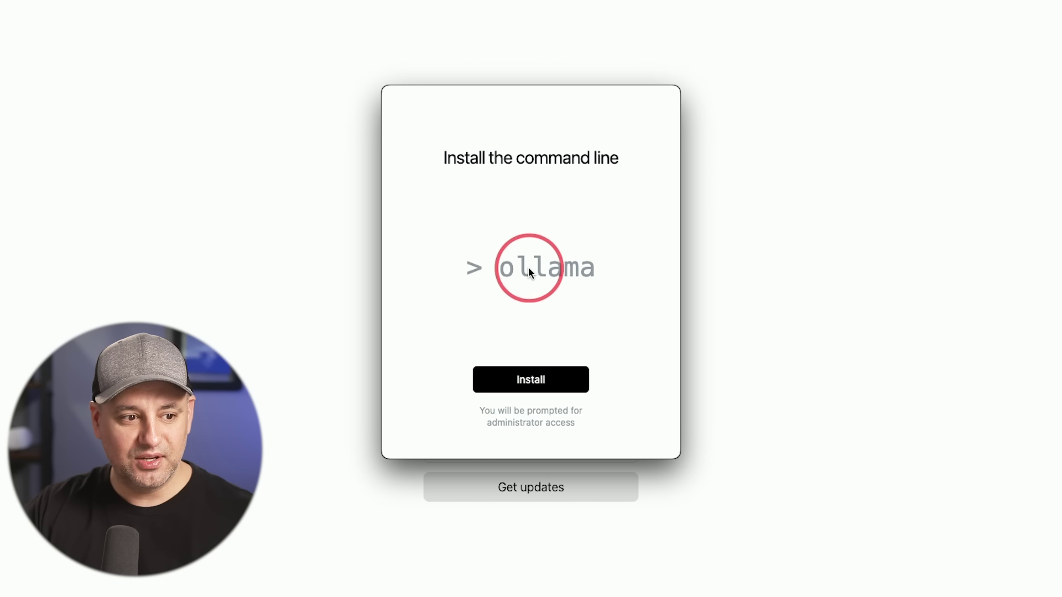
{"action": "left_click", "coordinate": [554, 380]}
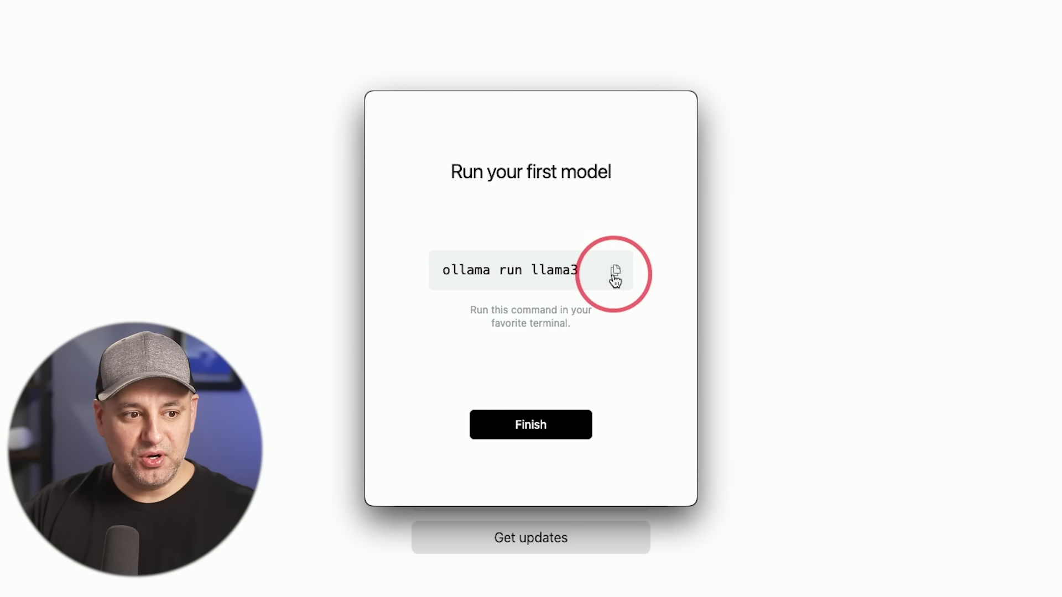
{"action": "left_click", "coordinate": [615, 274]}
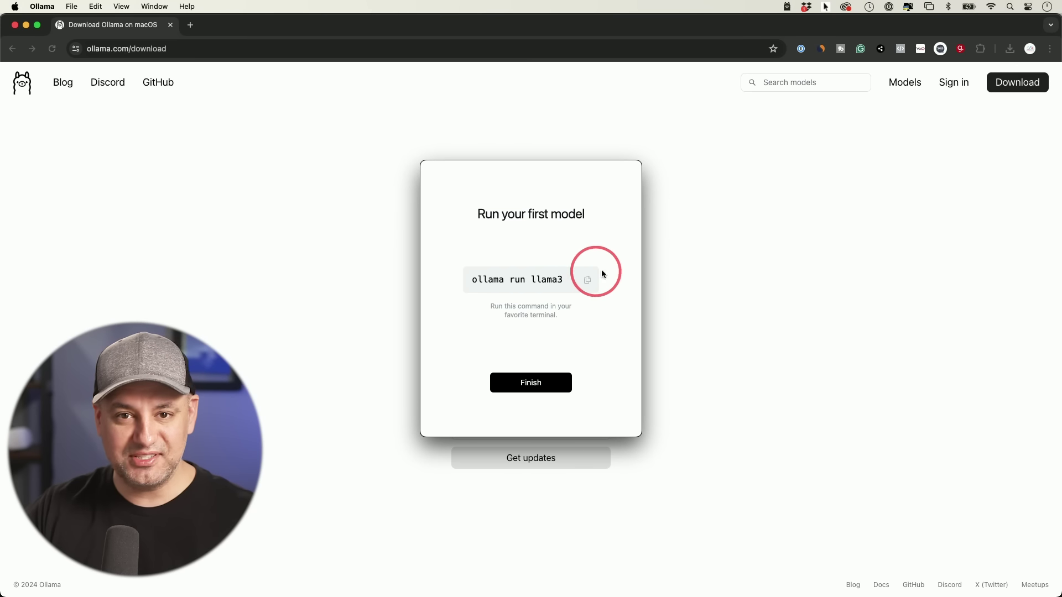
- Search the Mac for "terminal" and switch to the Terminal app
{"action": "left_click", "coordinate": [1010, 6]}
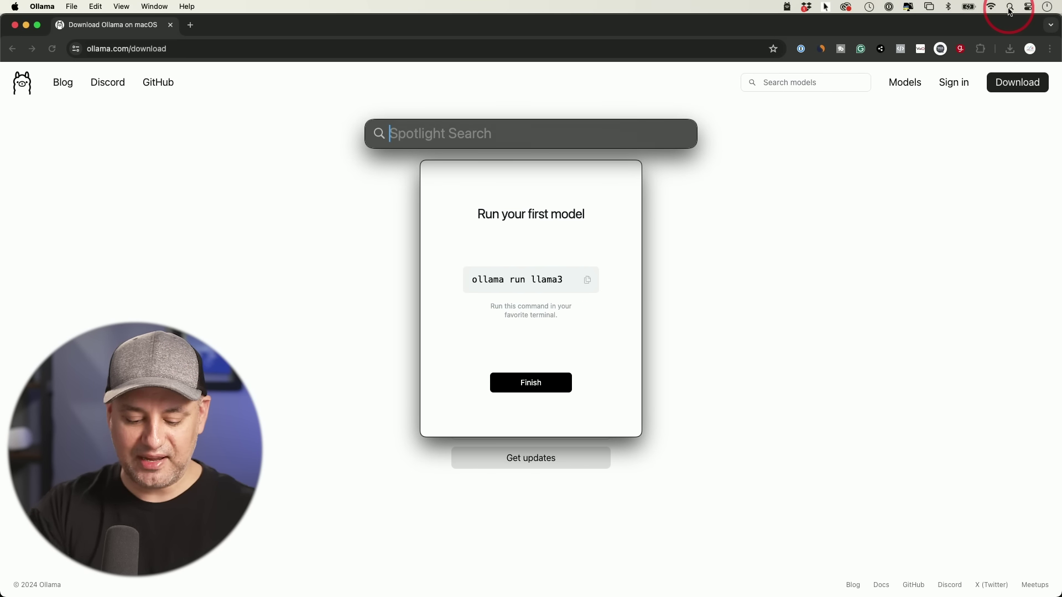
{"action": "type", "text": "terminal"}
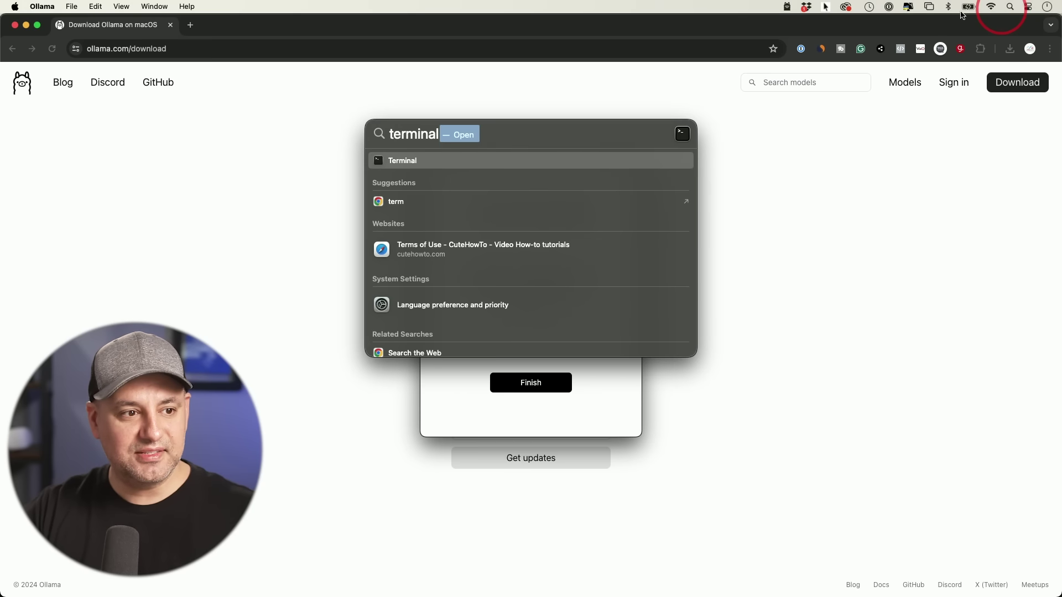
{"action": "left_click", "coordinate": [431, 164]}
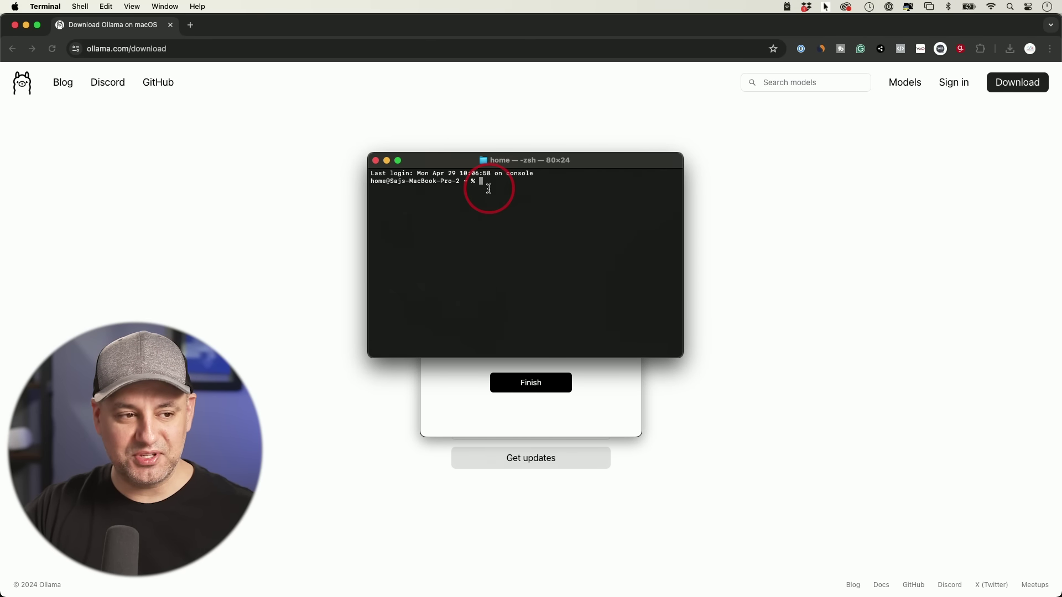
- Run the copied command "ollama run llama3" in Terminal and send the model the message "hello what's your name"
{"action": "left_click", "coordinate": [733, 231]}
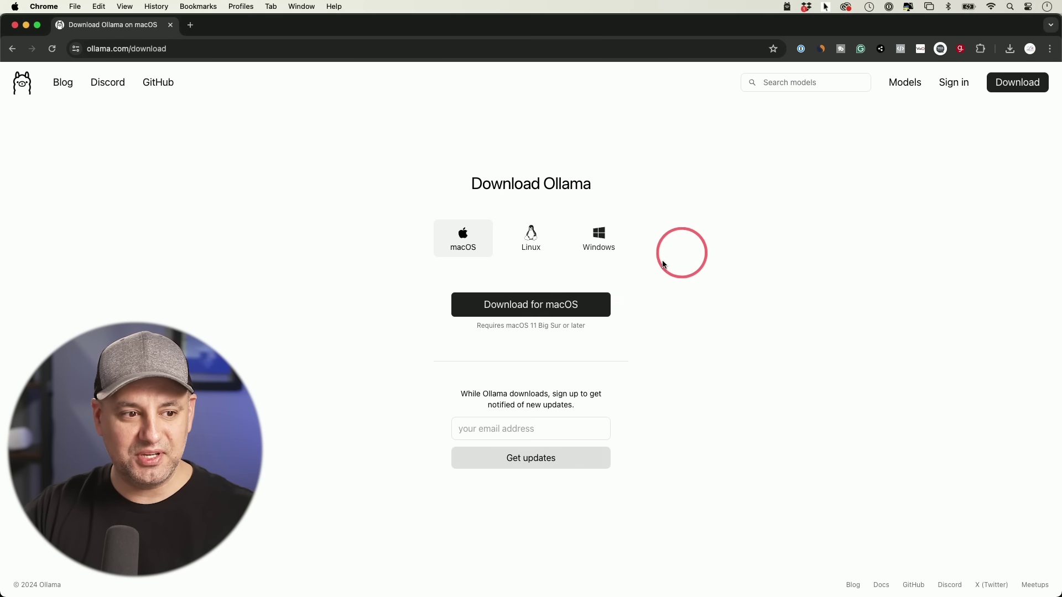
{"action": "key", "text": "super+Tab"}
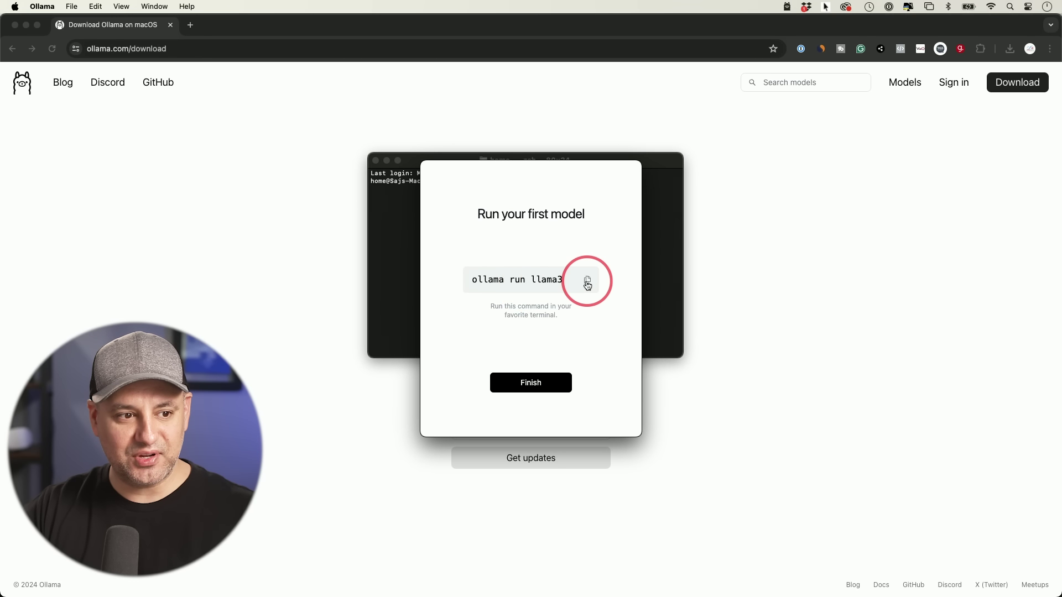
{"action": "left_click", "coordinate": [664, 244]}
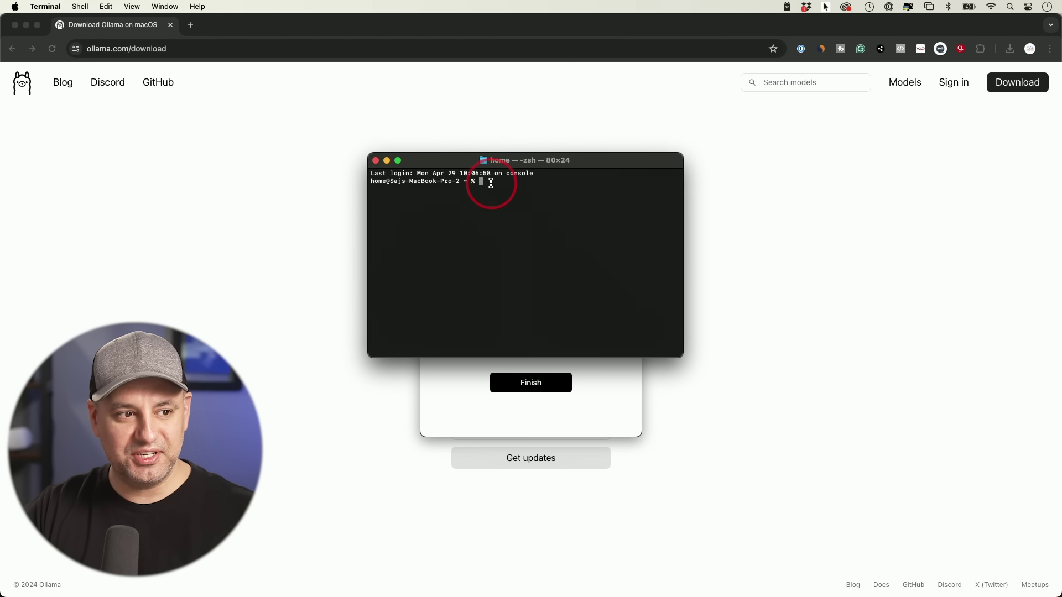
{"action": "key", "text": "super+v"}
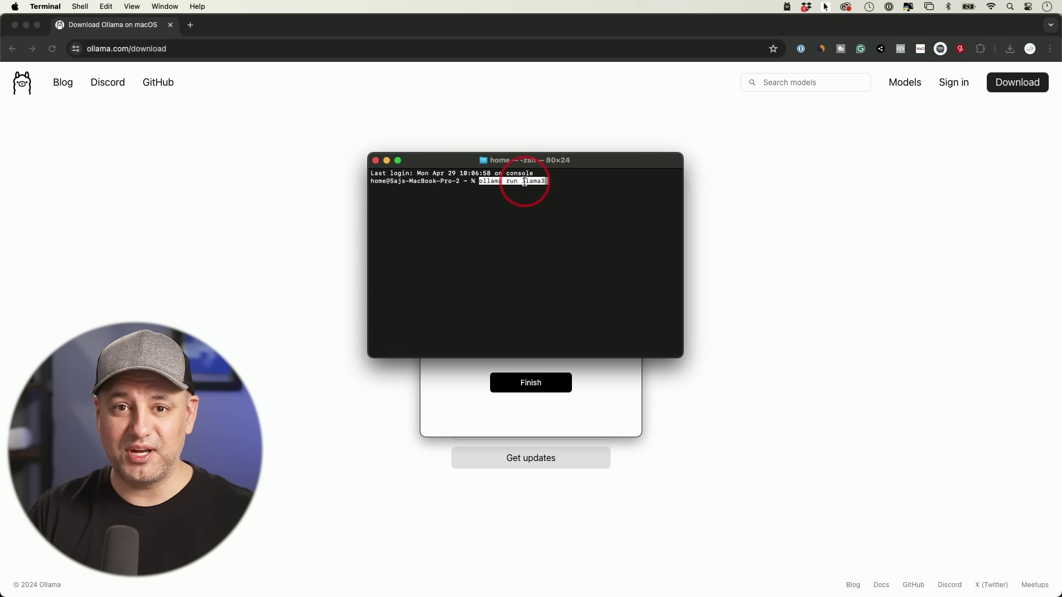
{"action": "key", "text": "Return"}
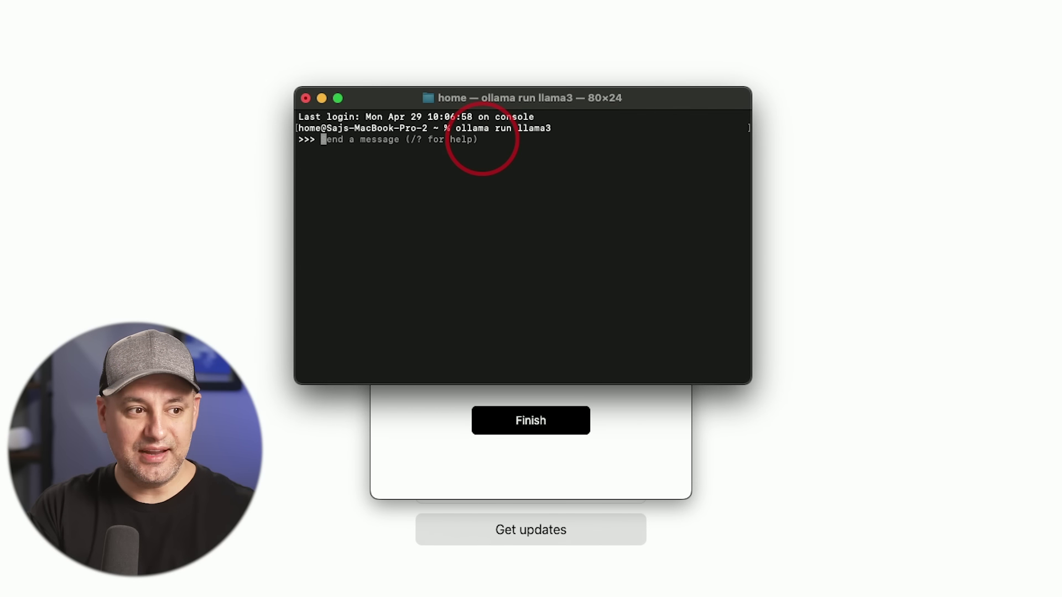
{"action": "type", "text": "hello what's your name"}
{"action": "key", "text": "Return"}
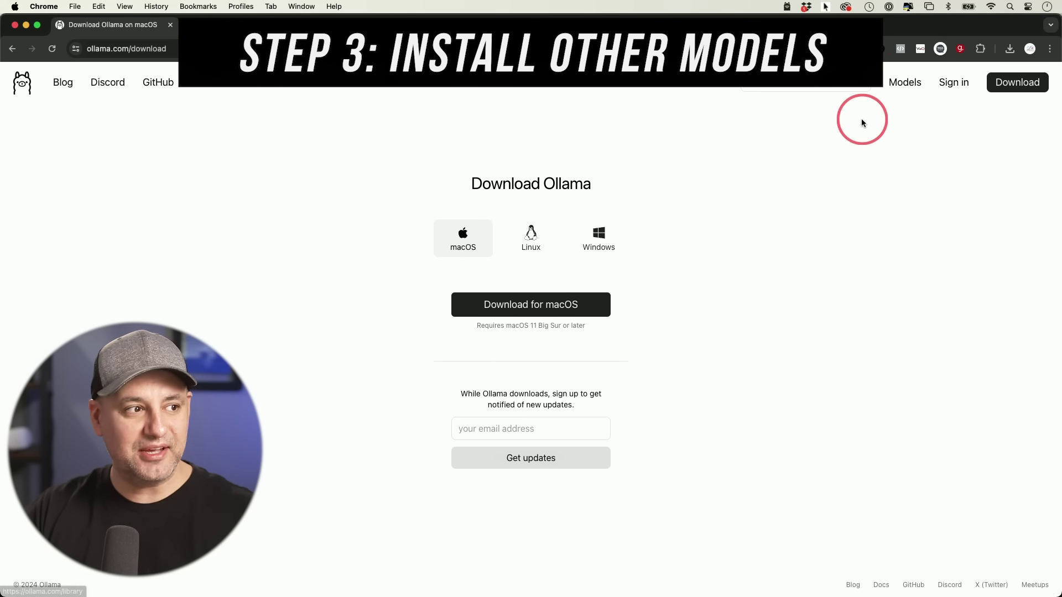
- Open the model library on the Ollama website and review the featured models, from llama3 and phi3 to mixtral and llama2
{"action": "left_click", "coordinate": [905, 89]}
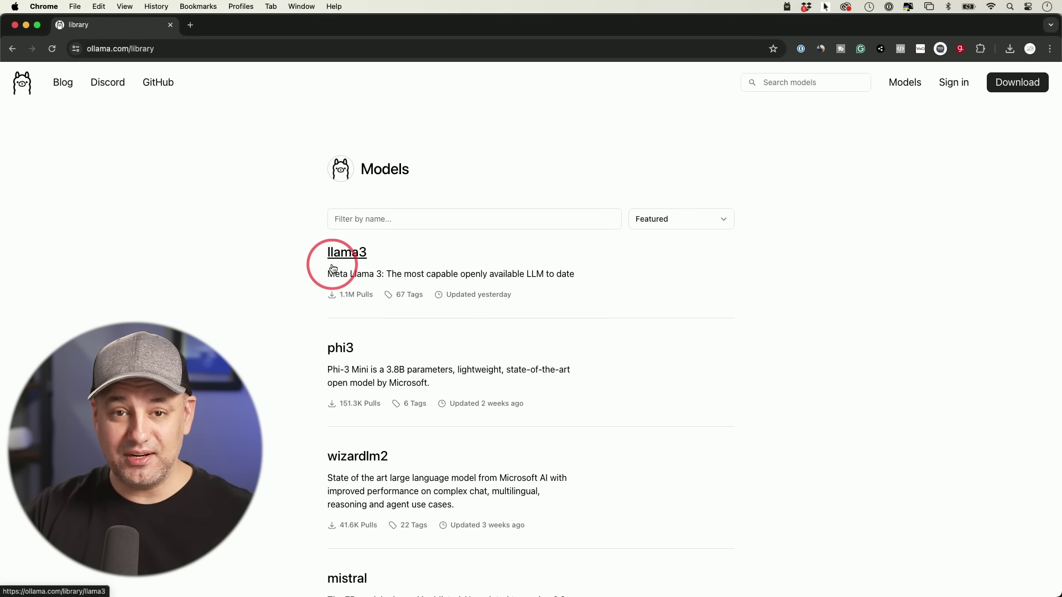
{"action": "scroll", "coordinate": [540, 282], "scroll_direction": "down", "scroll_amount": 2}
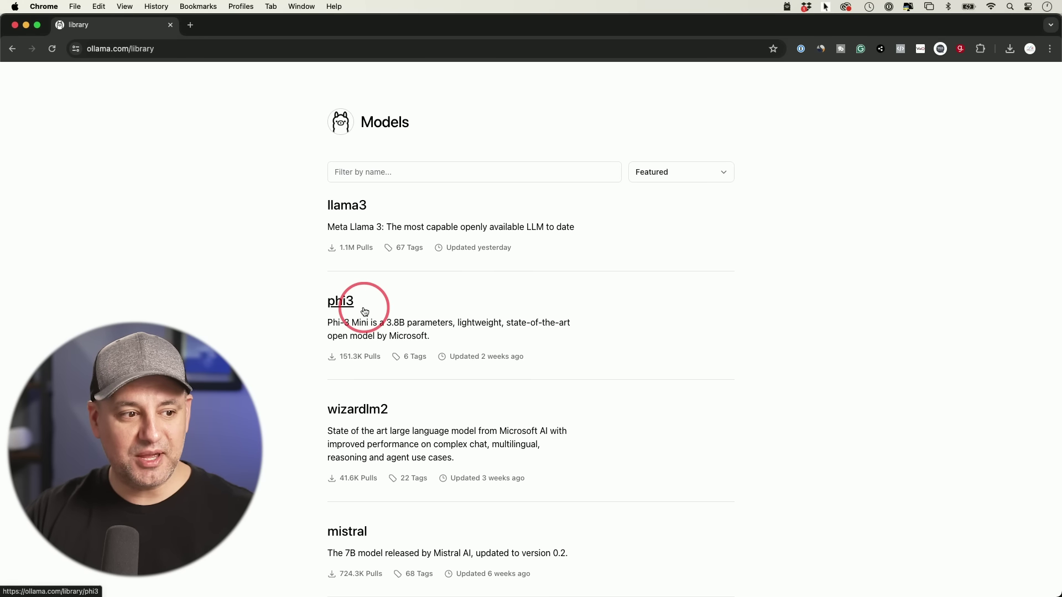
{"action": "scroll", "coordinate": [363, 307], "scroll_direction": "down", "scroll_amount": 2}
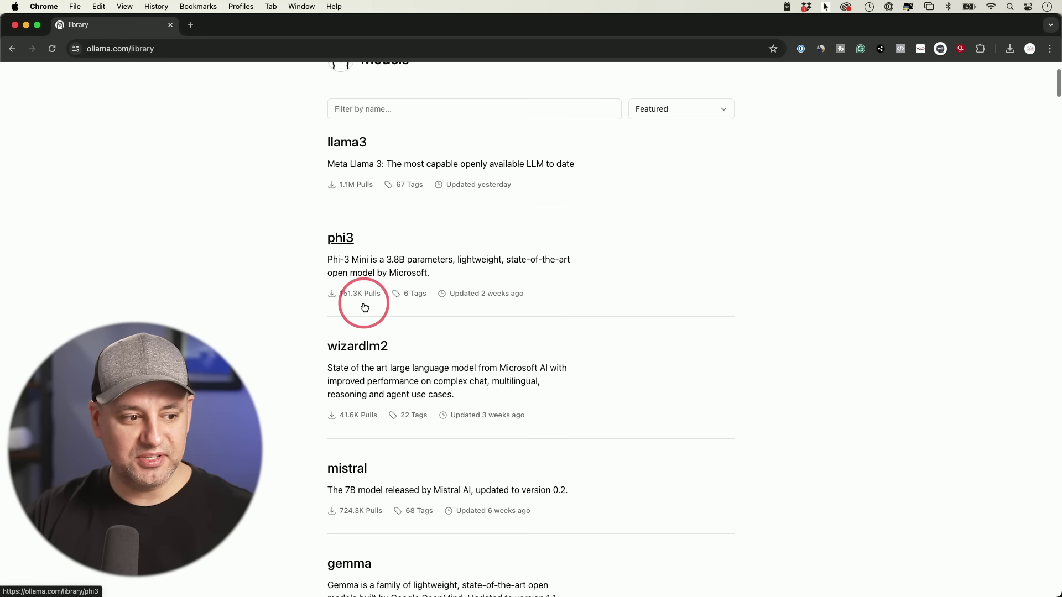
{"action": "scroll", "coordinate": [368, 329], "scroll_direction": "down", "scroll_amount": 2}
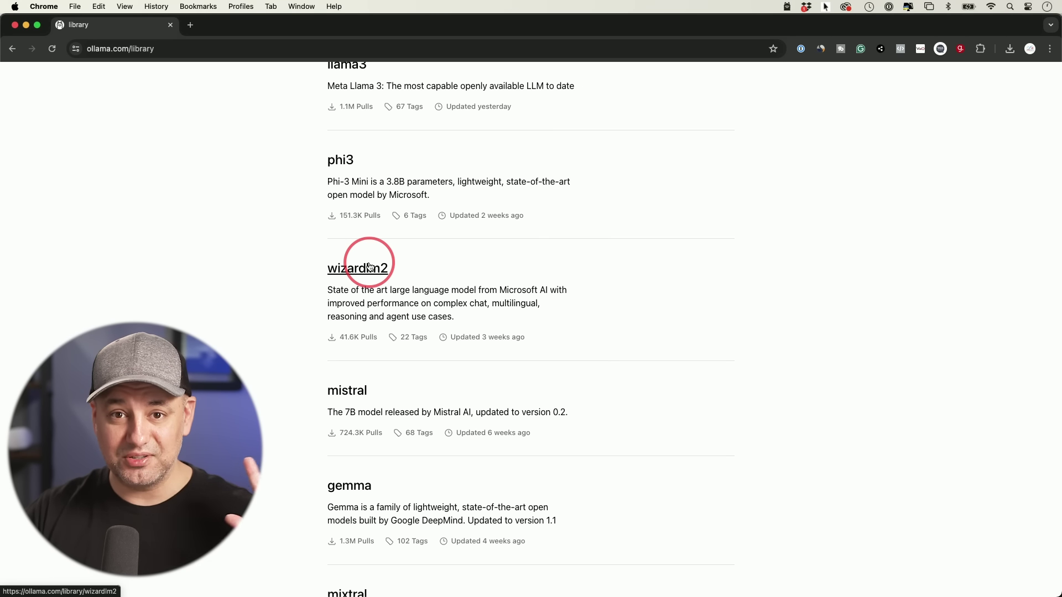
{"action": "scroll", "coordinate": [370, 266], "scroll_direction": "down", "scroll_amount": 1}
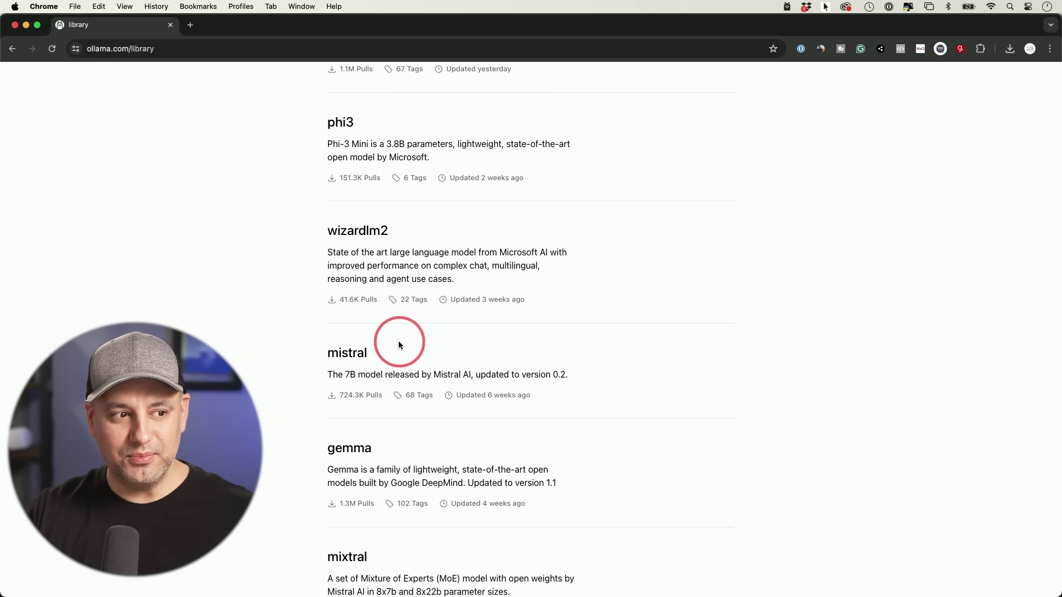
{"action": "scroll", "coordinate": [398, 345], "scroll_direction": "up", "scroll_amount": 3}
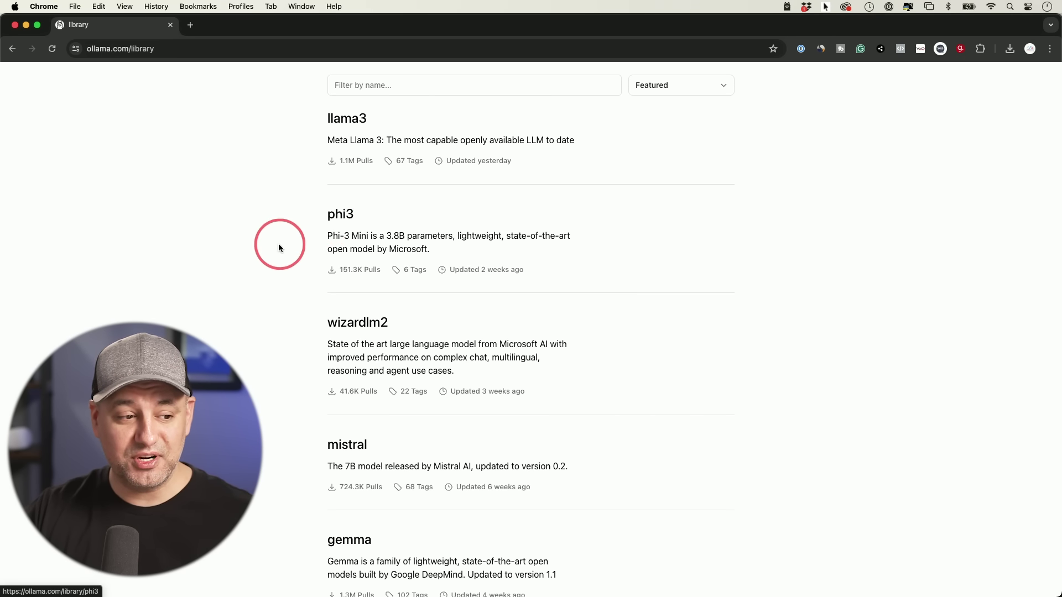
{"action": "scroll", "coordinate": [282, 241], "scroll_direction": "down", "scroll_amount": 5}
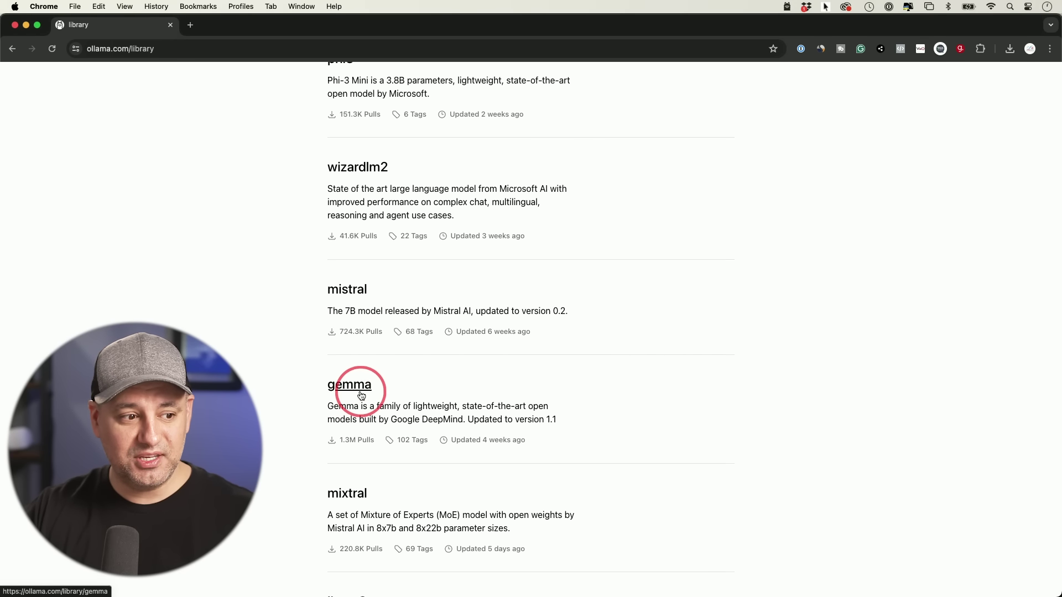
{"action": "scroll", "coordinate": [332, 393], "scroll_direction": "down", "scroll_amount": 3}
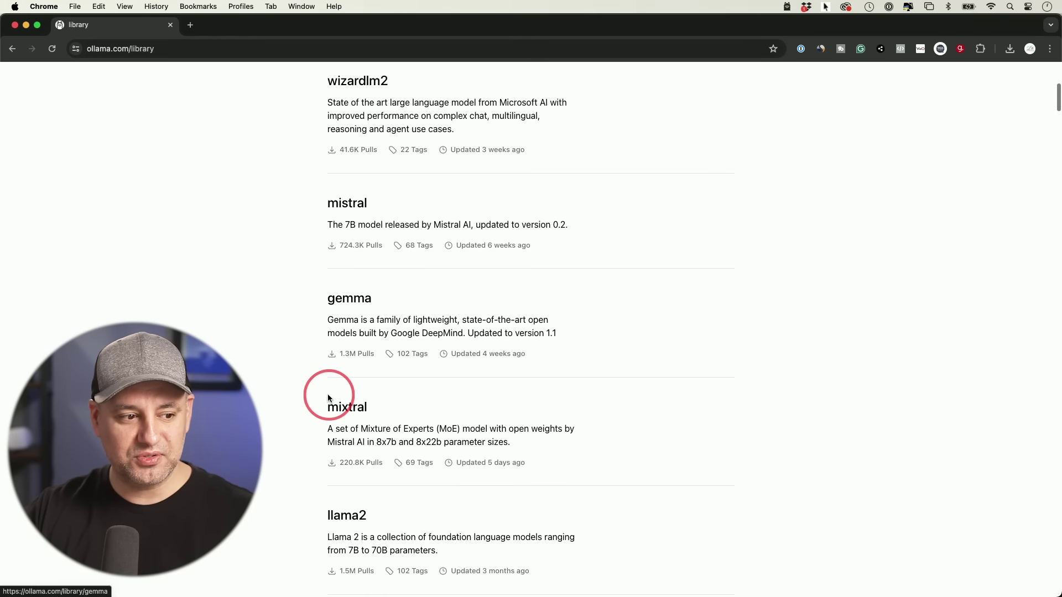
{"action": "scroll", "coordinate": [317, 397], "scroll_direction": "down", "scroll_amount": 4}
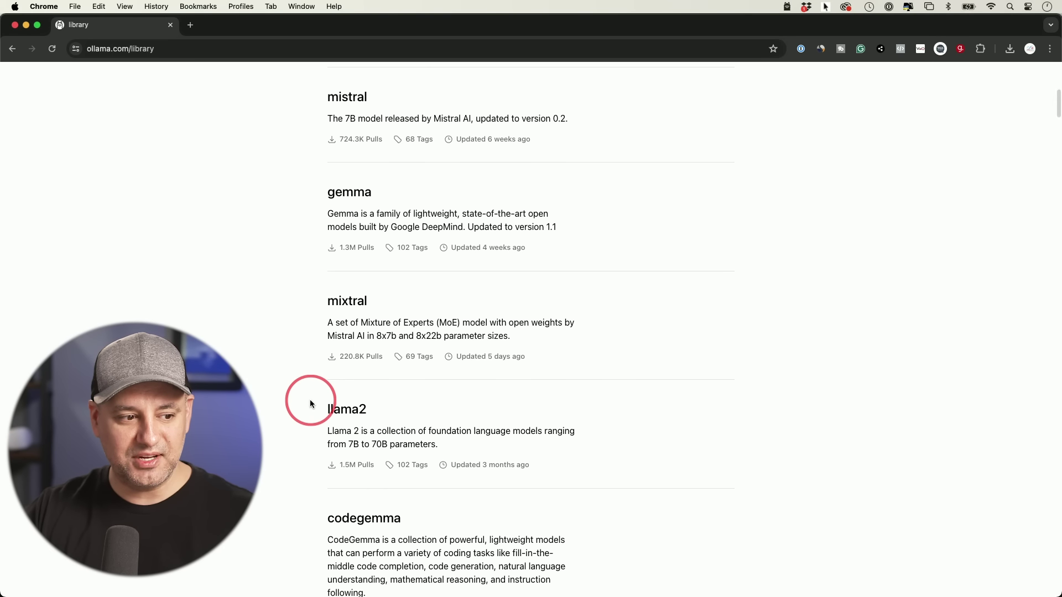
{"action": "scroll", "coordinate": [309, 403], "scroll_direction": "up", "scroll_amount": 2}
{"action": "scroll", "coordinate": [310, 403], "scroll_direction": "down", "scroll_amount": 10}
{"action": "scroll", "coordinate": [310, 403], "scroll_direction": "up", "scroll_amount": 14}
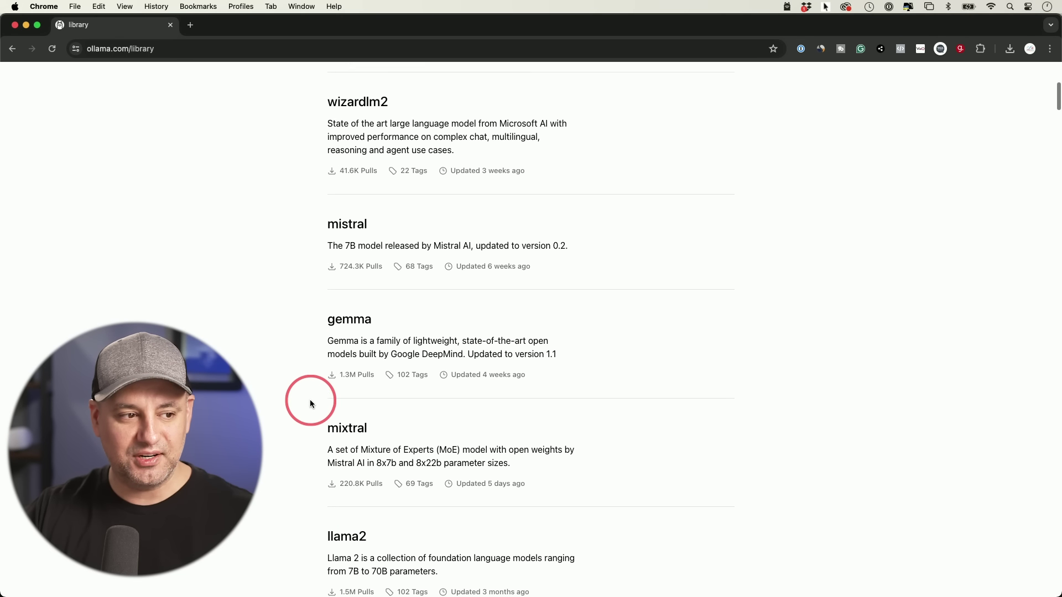
{"action": "scroll", "coordinate": [310, 404], "scroll_direction": "up", "scroll_amount": 1}
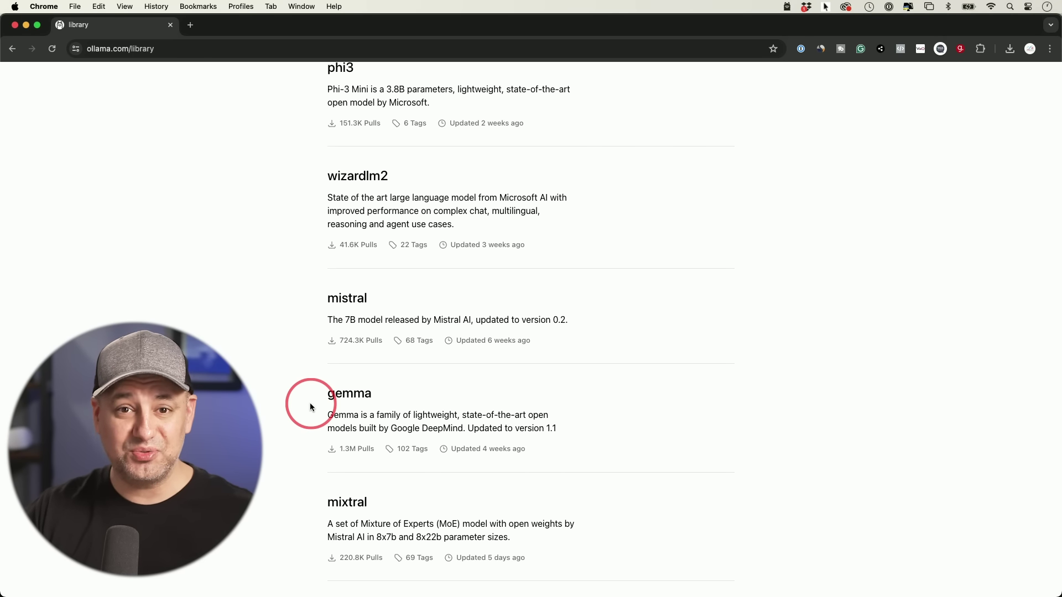
{"action": "scroll", "coordinate": [310, 407], "scroll_direction": "down", "scroll_amount": 2}
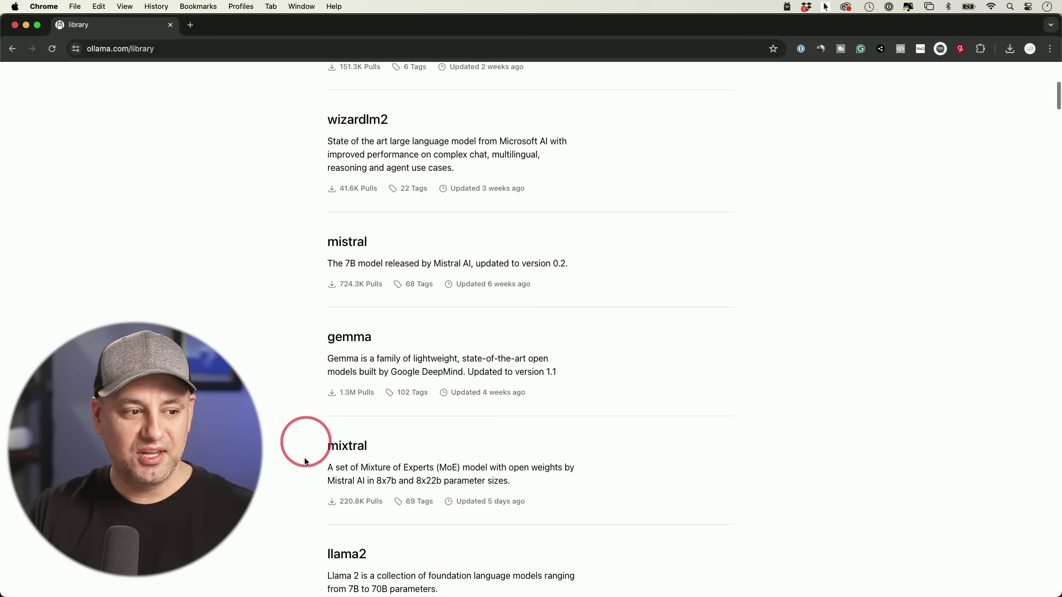
- Check the details and download sizes on the mixtral and phi3 model pages, returning to the model library after each
{"action": "left_click", "coordinate": [365, 455]}
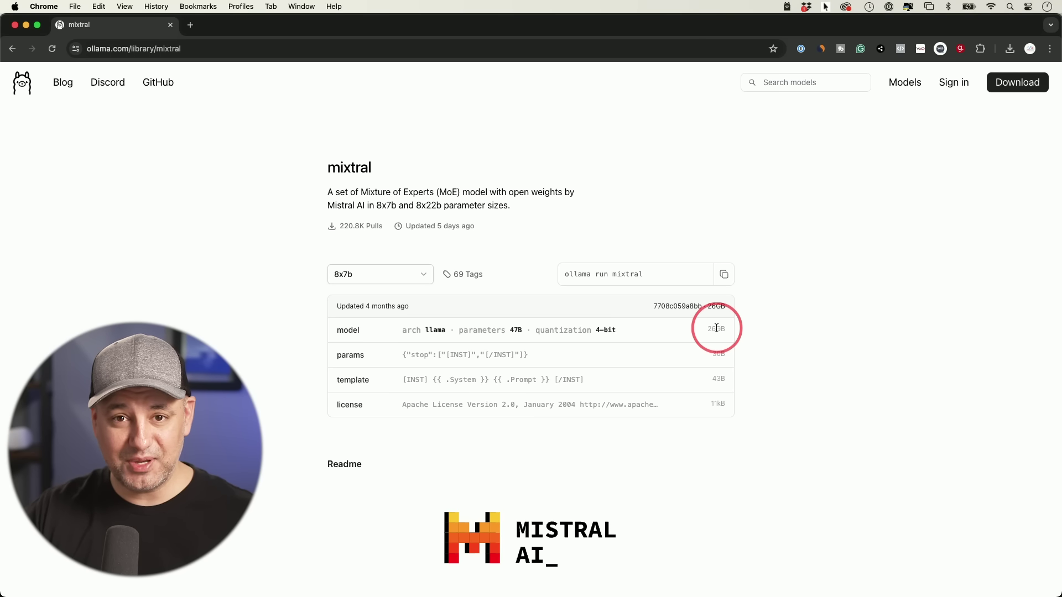
{"action": "left_click", "coordinate": [12, 49]}
{"action": "scroll", "coordinate": [243, 239], "scroll_direction": "up", "scroll_amount": 5}
{"action": "left_click", "coordinate": [344, 275]}
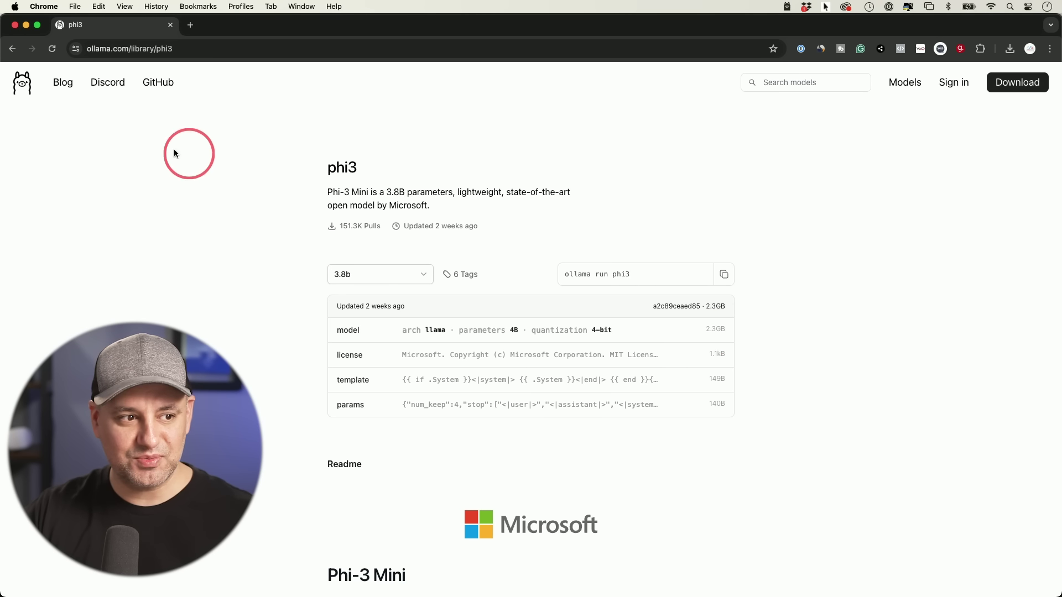
{"action": "left_click", "coordinate": [12, 49]}
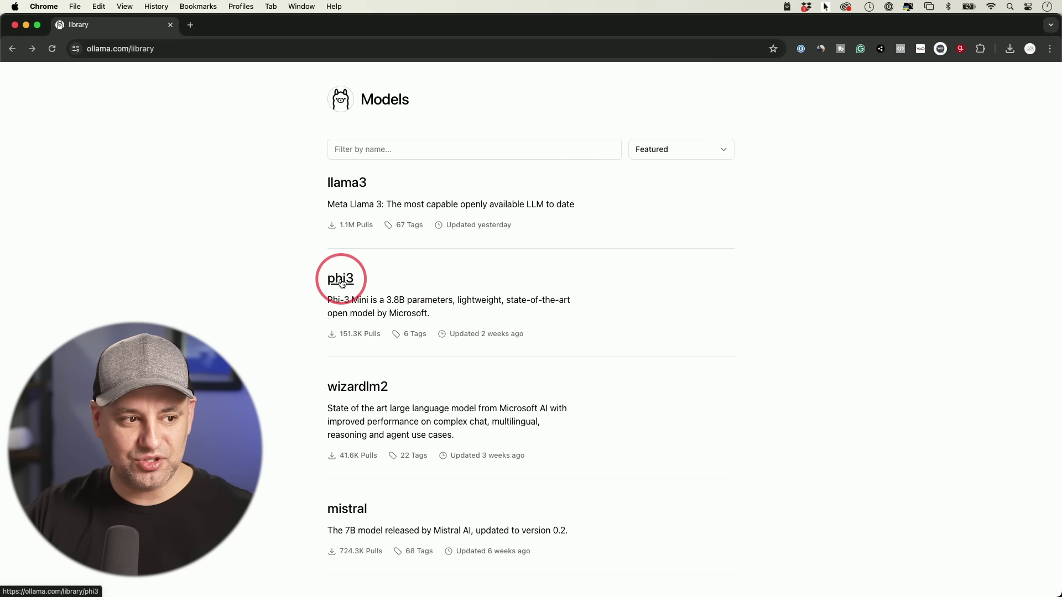
- Open the mistral model page from the Ollama library and go to its command-line usage instructions
{"action": "scroll", "coordinate": [288, 292], "scroll_direction": "down", "scroll_amount": 4}
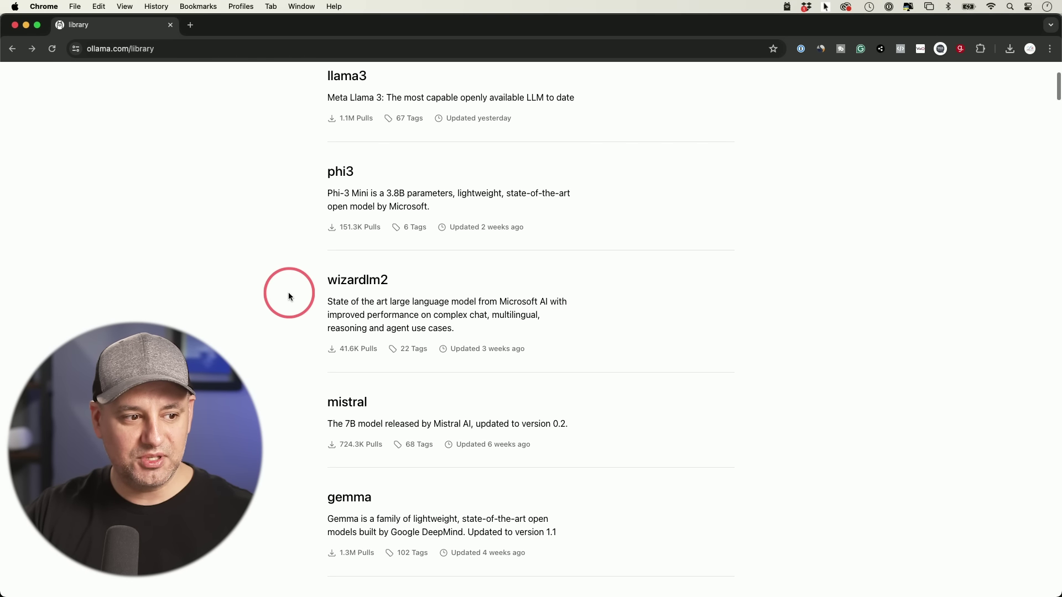
{"action": "left_click", "coordinate": [341, 401]}
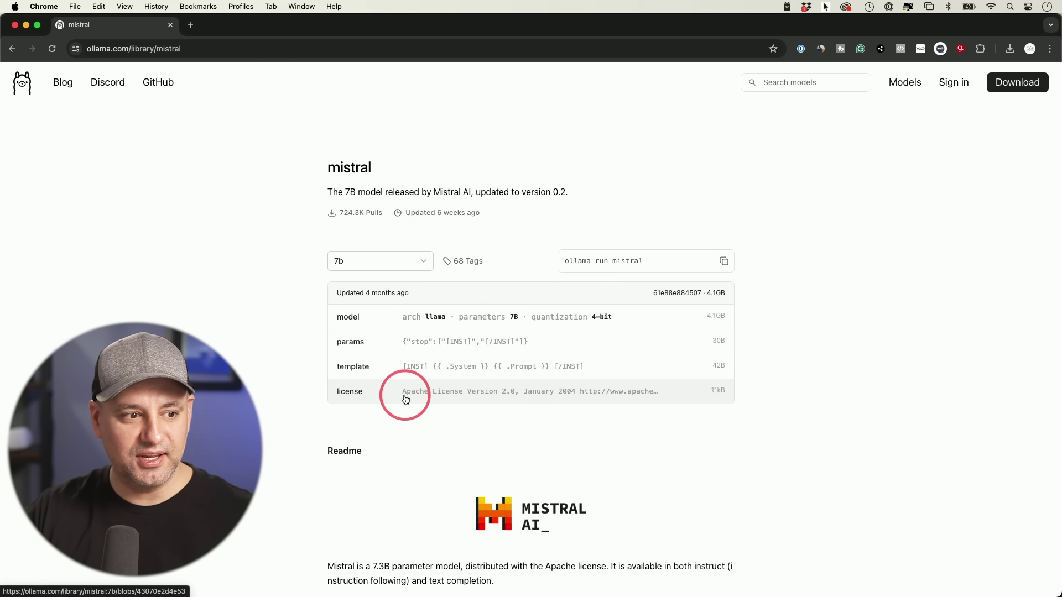
{"action": "scroll", "coordinate": [465, 326], "scroll_direction": "down", "scroll_amount": 10}
{"action": "scroll", "coordinate": [465, 327], "scroll_direction": "down", "scroll_amount": 2}
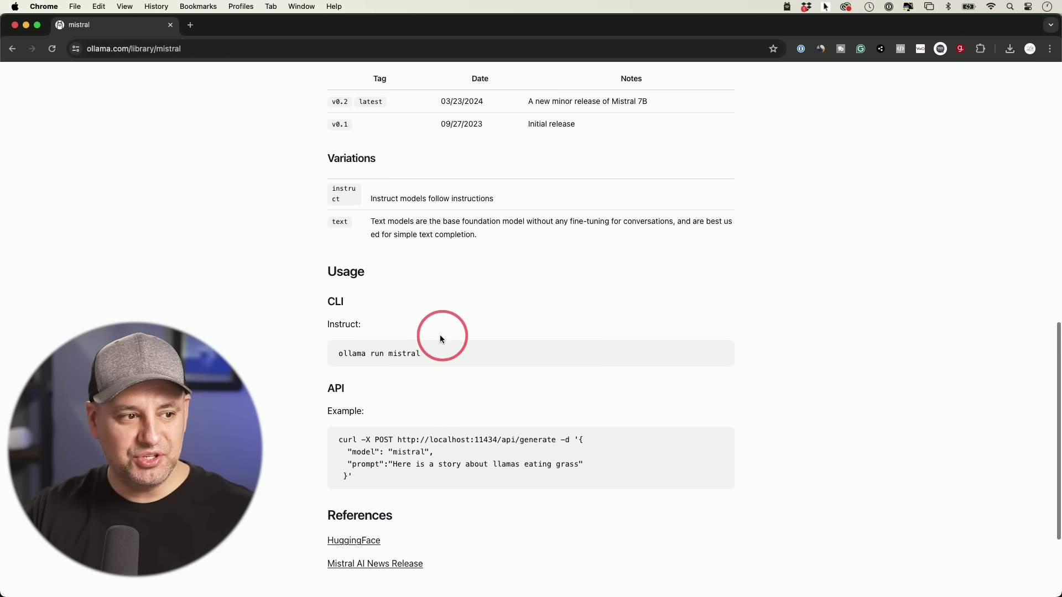
{"action": "left_click_drag", "start_coordinate": [328, 278], "coordinate": [369, 277]}
{"action": "left_click", "coordinate": [368, 283]}
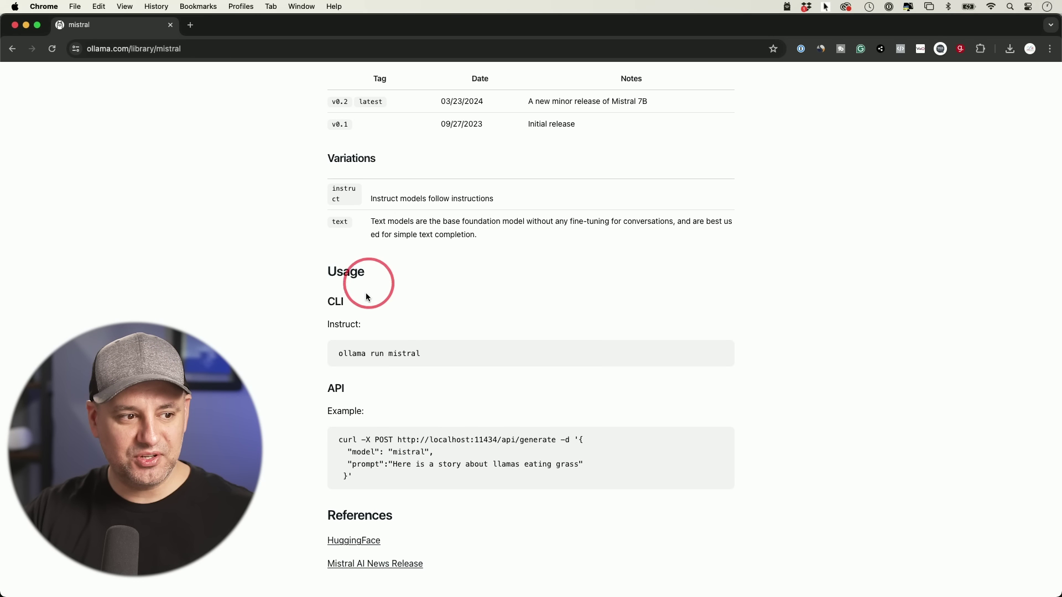
- Copy the command "ollama run mistral" from the page's CLI usage example
{"action": "left_click_drag", "start_coordinate": [339, 354], "coordinate": [443, 356]}
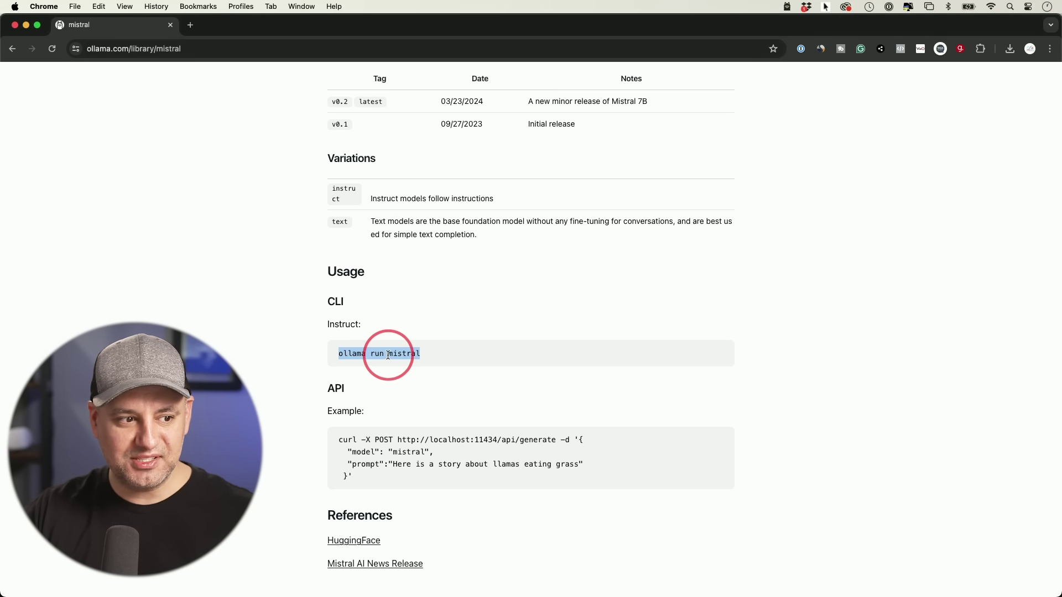
{"action": "left_click_drag", "start_coordinate": [388, 356], "coordinate": [443, 355]}
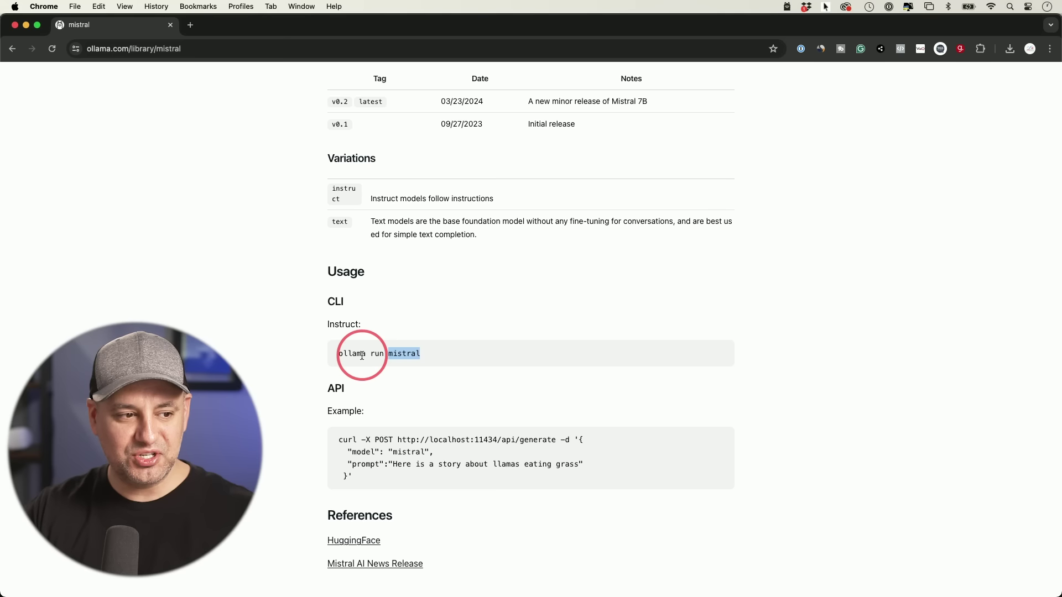
{"action": "left_click_drag", "start_coordinate": [338, 354], "coordinate": [443, 358]}
{"action": "key", "text": "super+c"}
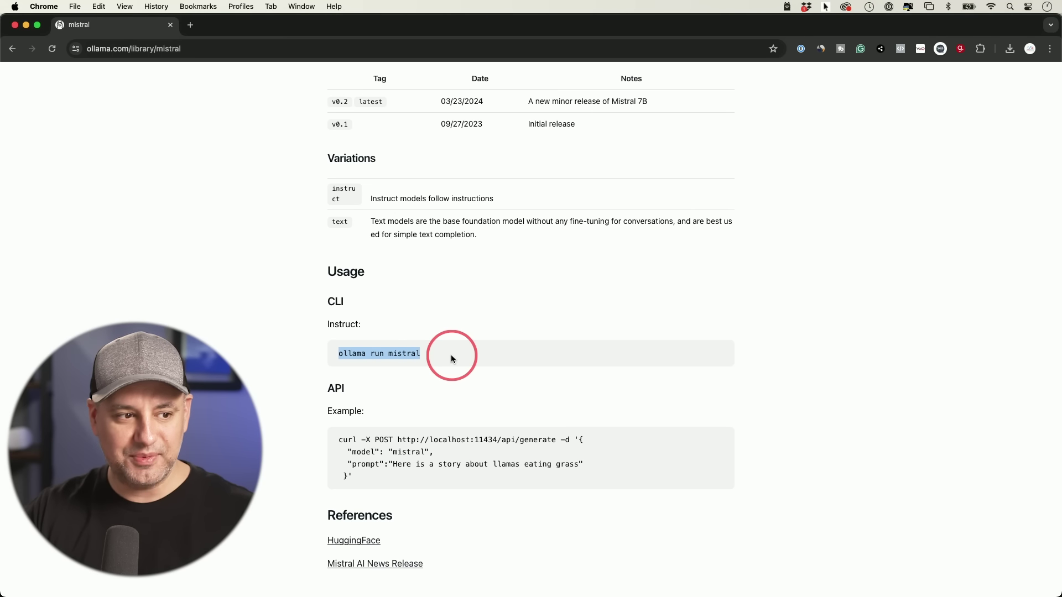
- Switch to Terminal and close the llama3 window, terminating its running ollama process
{"action": "key", "text": "super+Tab"}
{"action": "left_click", "coordinate": [376, 160]}
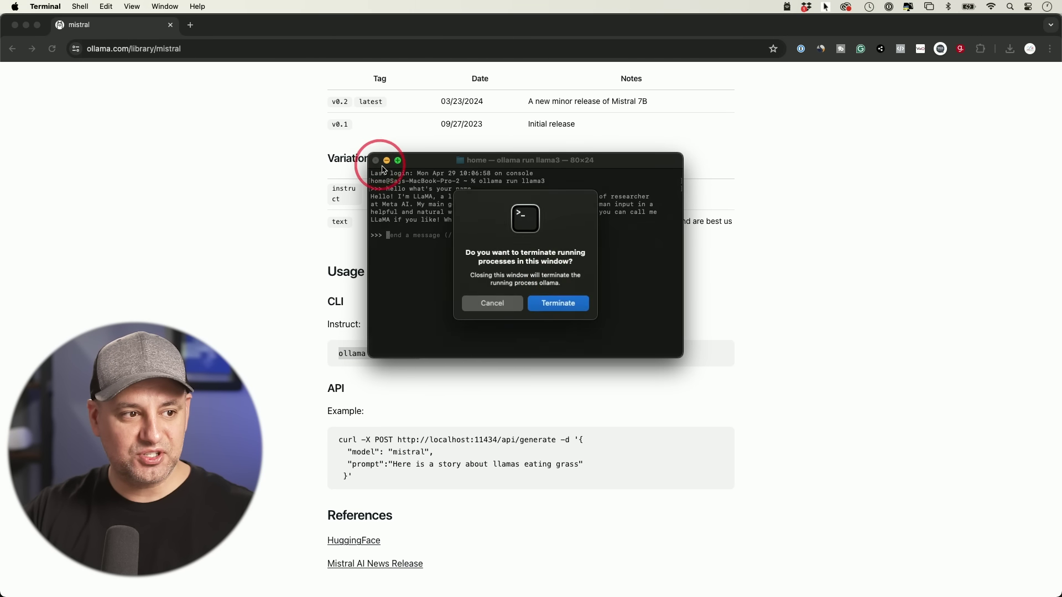
{"action": "left_click", "coordinate": [560, 303]}
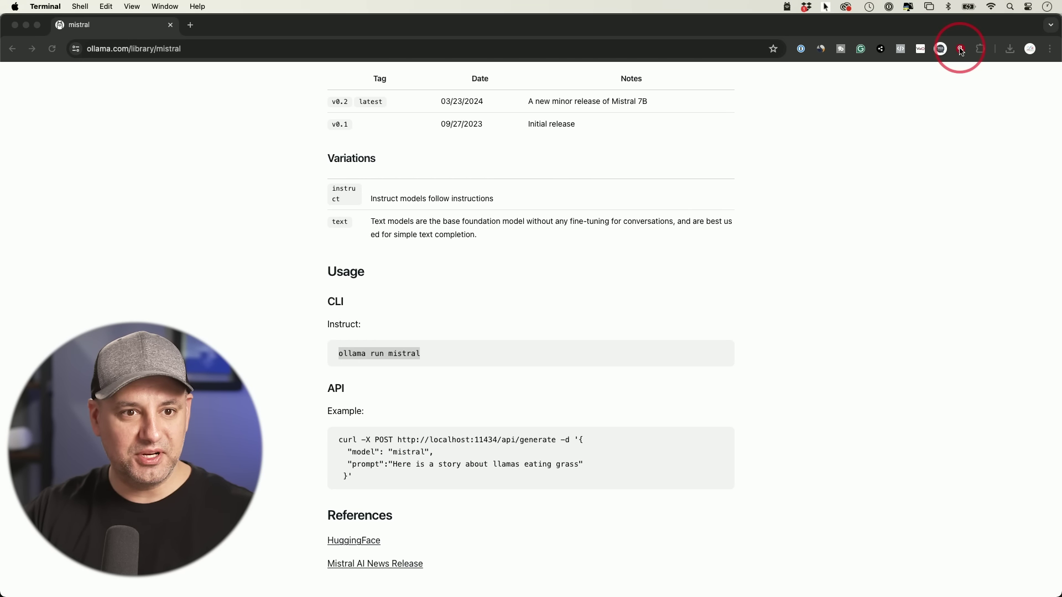
- Run the copied command "ollama run mistral" in a new Terminal window and send the model "what is your name"
{"action": "key", "text": "super+n"}
{"action": "key", "text": "super+v"}
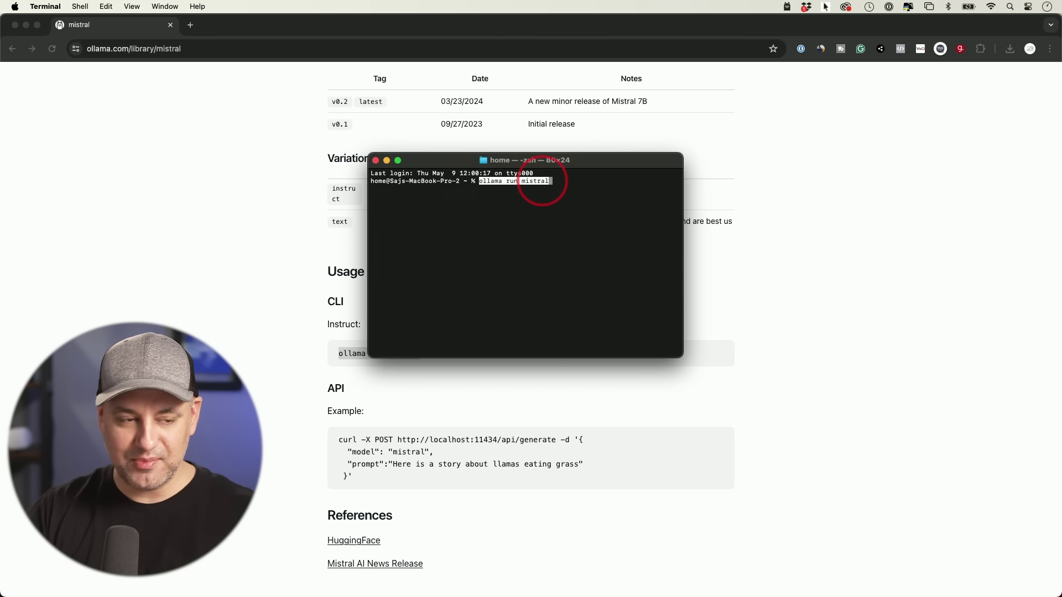
{"action": "key", "text": "Return"}
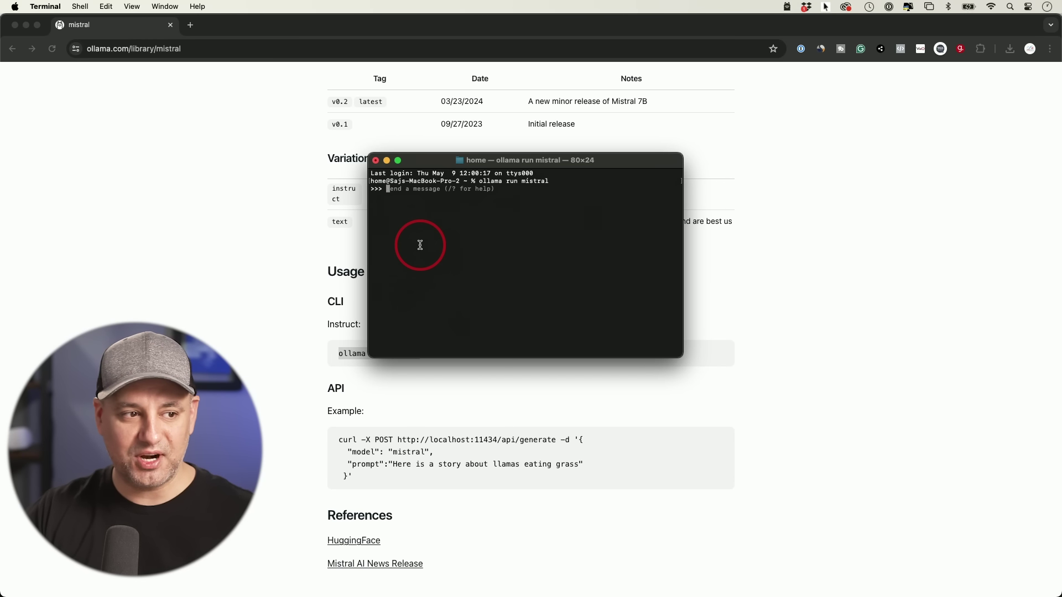
{"action": "type", "text": "what is your name"}
{"action": "key", "text": "Return"}
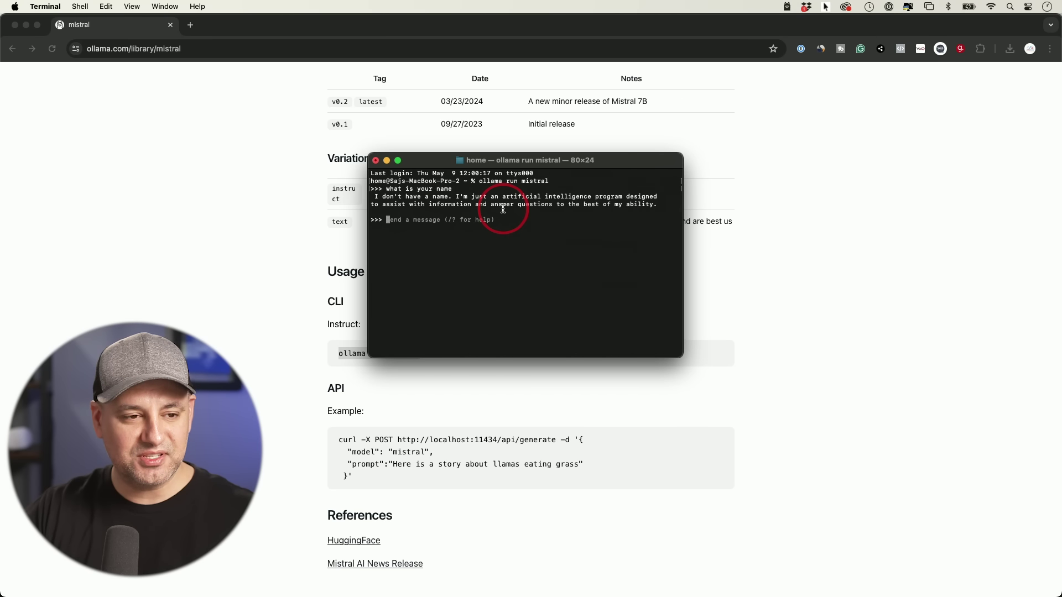
- Switch back to Chrome, return from the mistral page to the Ollama model library, and view the featured models
{"action": "left_click", "coordinate": [818, 252]}
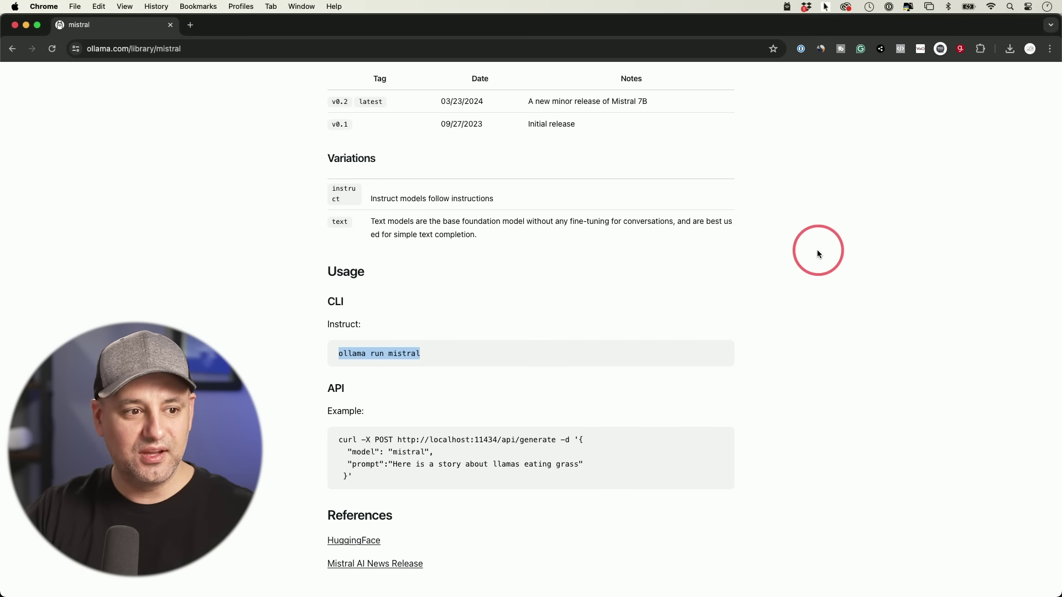
{"action": "scroll", "coordinate": [818, 251], "scroll_direction": "up", "scroll_amount": 15}
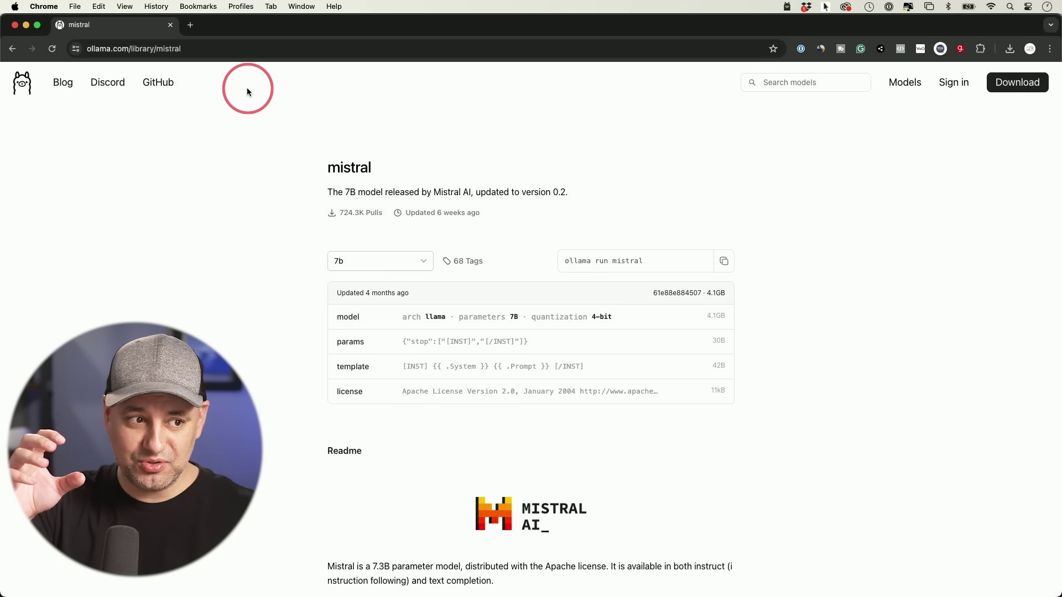
{"action": "left_click", "coordinate": [903, 88]}
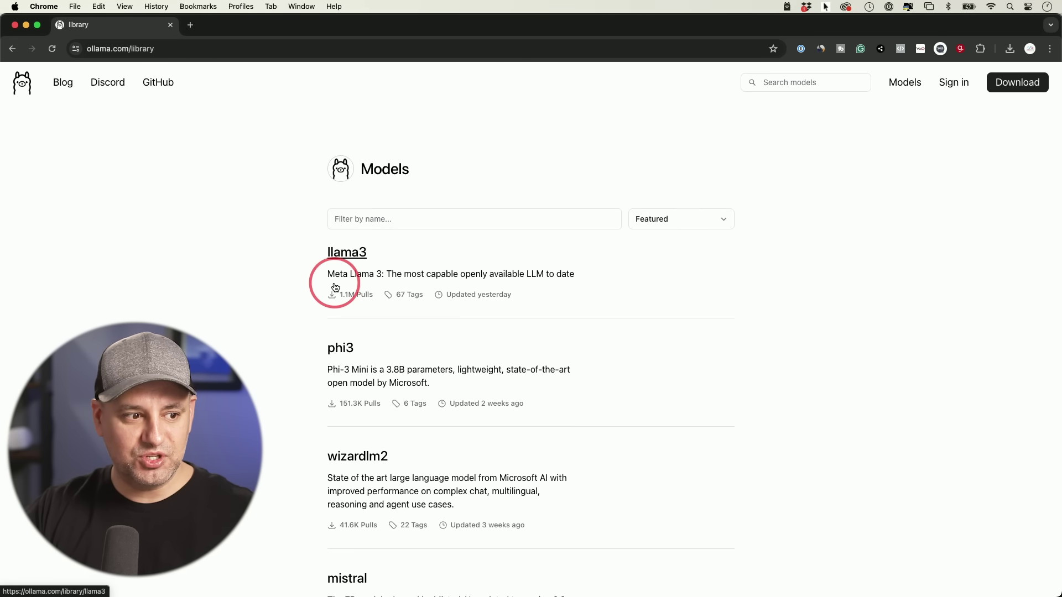
{"action": "scroll", "coordinate": [299, 332], "scroll_direction": "down", "scroll_amount": 2}
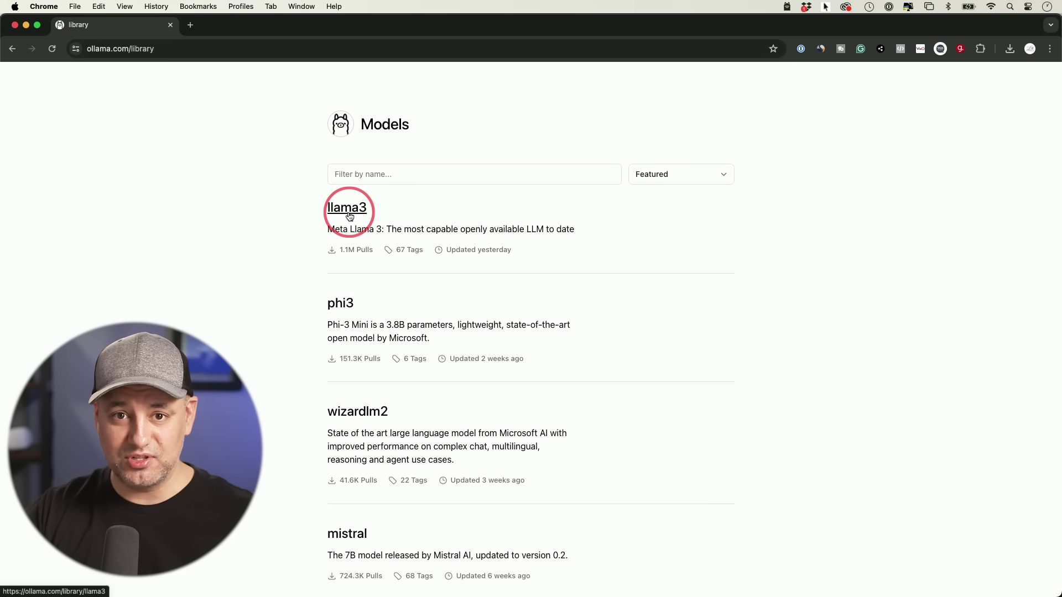
{"action": "scroll", "coordinate": [271, 256], "scroll_direction": "up", "scroll_amount": 2}
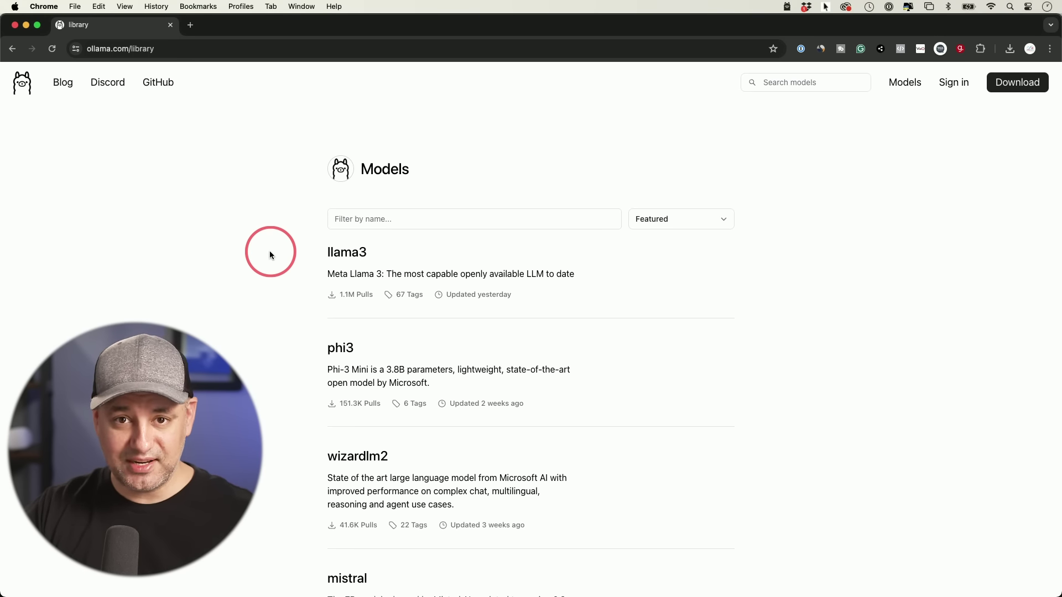
- Open openwebui.com in a new tab, follow its download link to GitHub, and find the How to Install section
{"action": "left_click", "coordinate": [190, 25]}
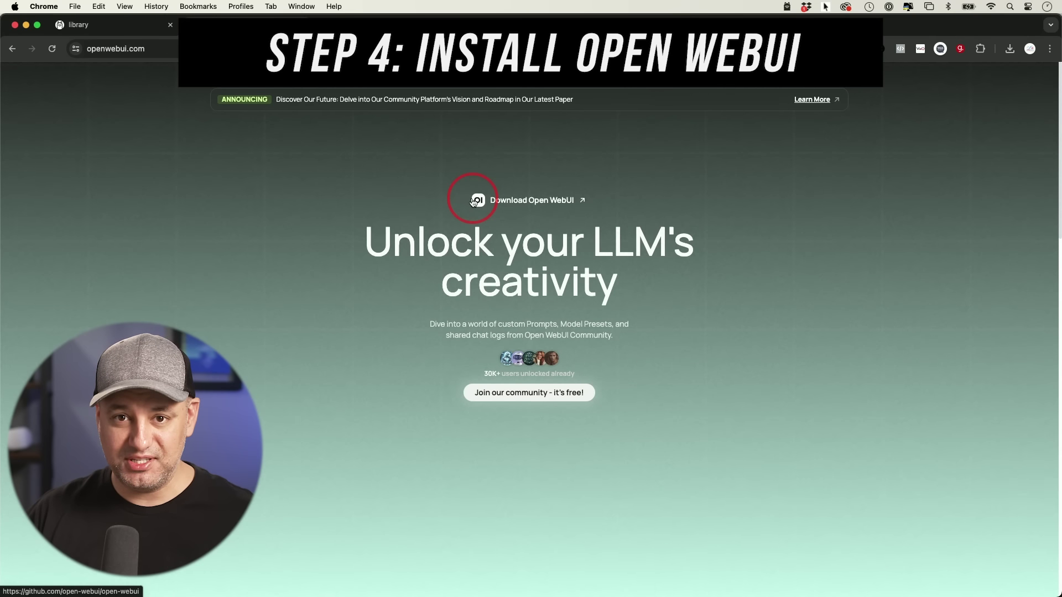
{"action": "left_click", "coordinate": [473, 202]}
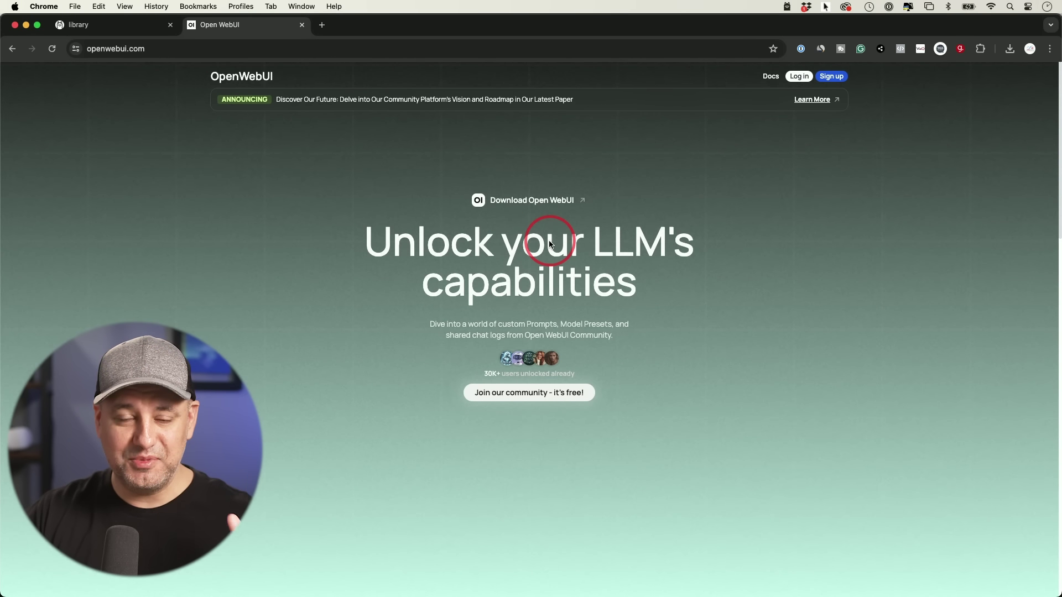
{"action": "left_click", "coordinate": [509, 206]}
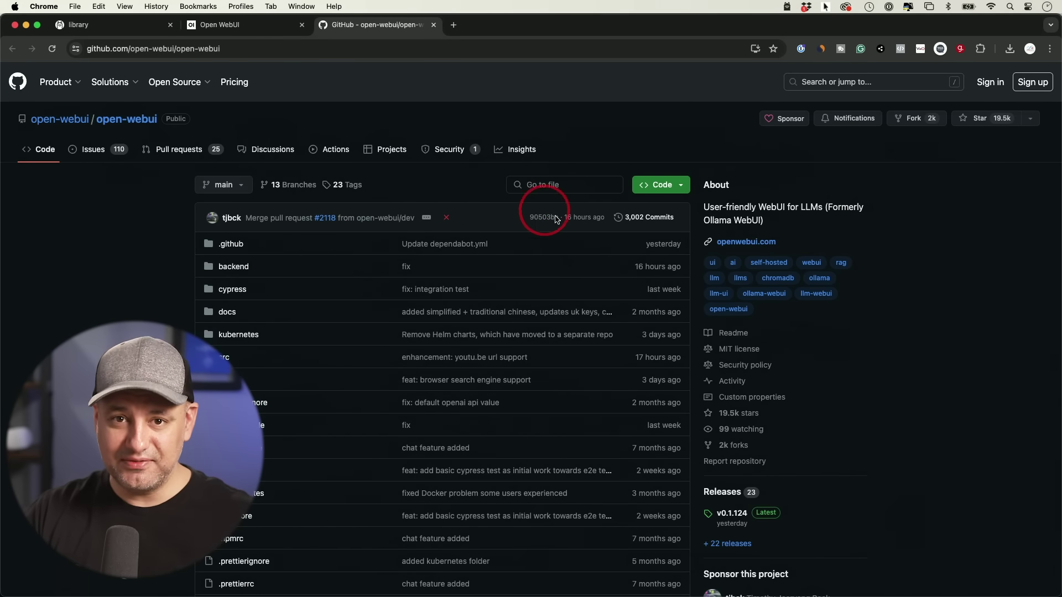
{"action": "scroll", "coordinate": [698, 282], "scroll_direction": "down", "scroll_amount": 20}
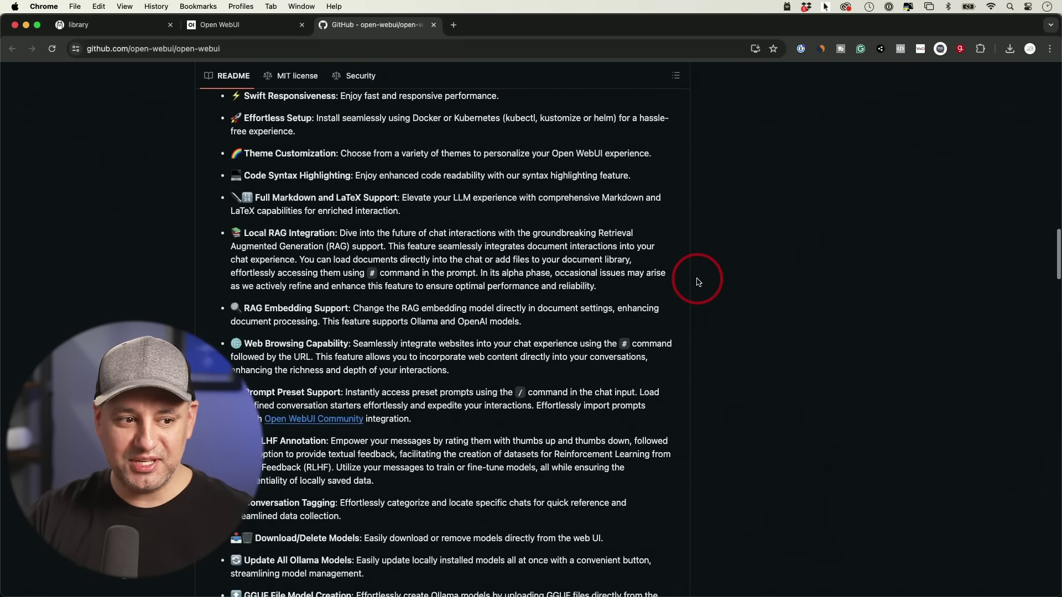
{"action": "scroll", "coordinate": [698, 282], "scroll_direction": "down", "scroll_amount": 4}
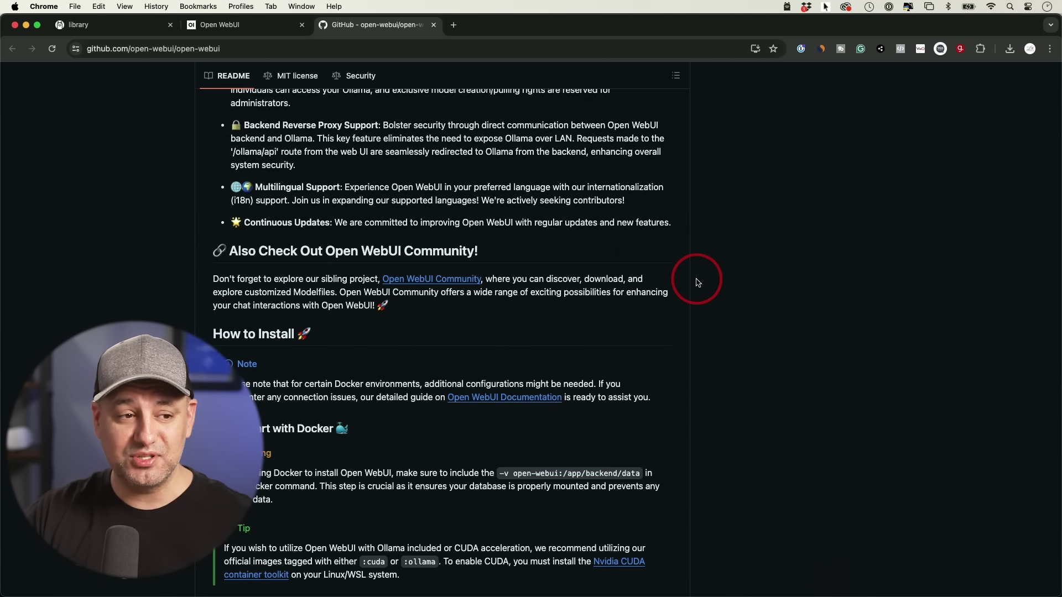
- Open docker.com in a new tab and download Docker for Mac with Apple Chip from its Get Started page
{"action": "left_click", "coordinate": [452, 25]}
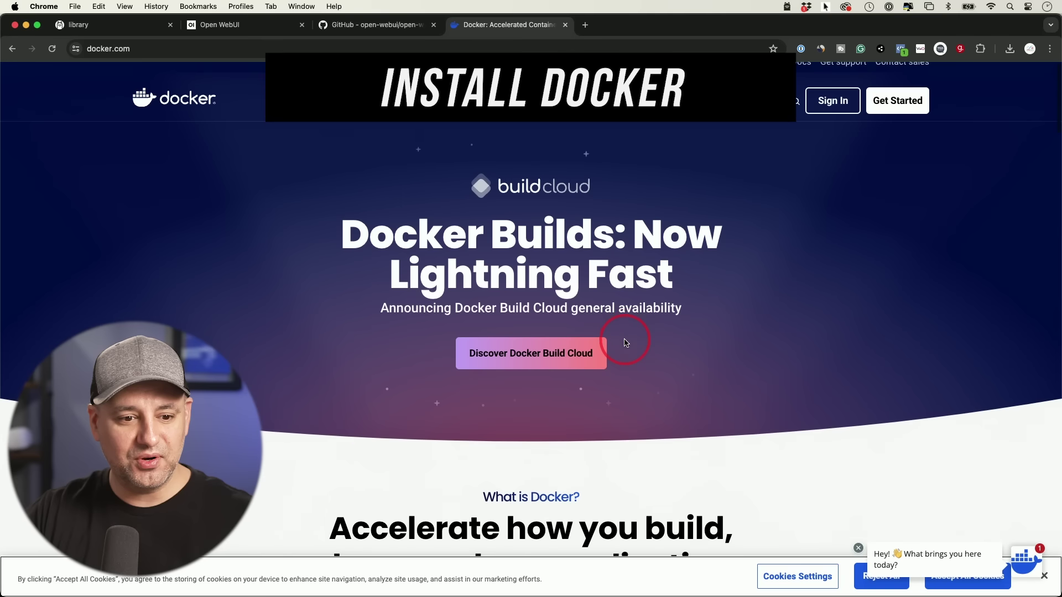
{"action": "left_click", "coordinate": [898, 112]}
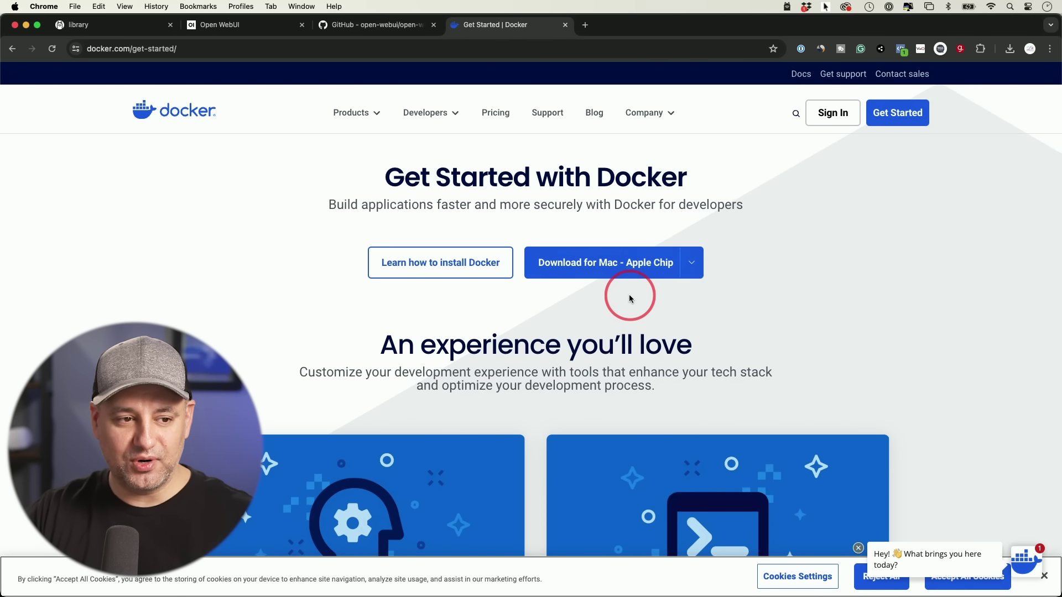
{"action": "mouse_move", "coordinate": [640, 266]}
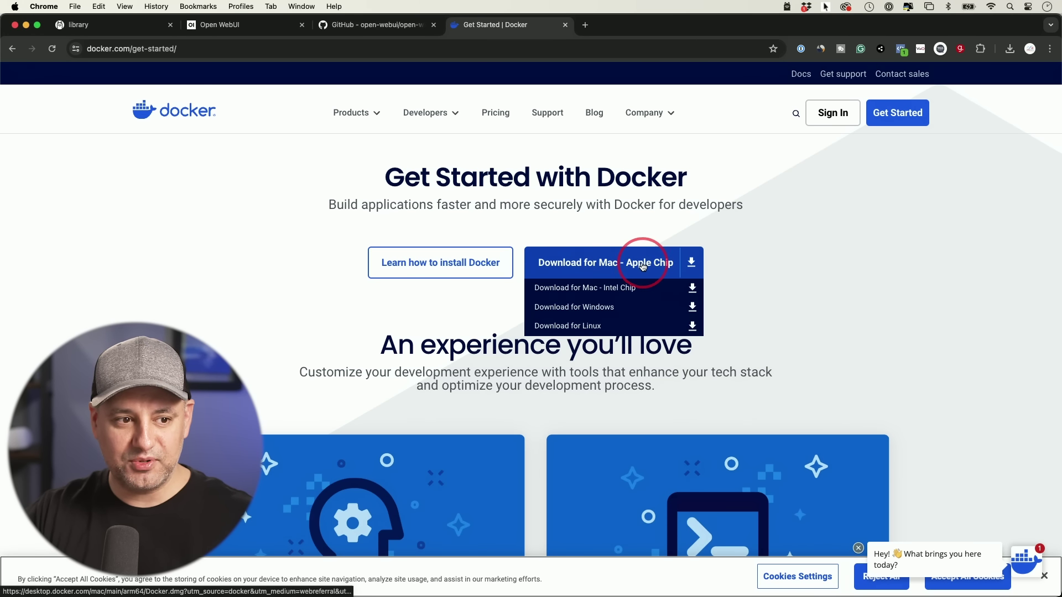
{"action": "left_click", "coordinate": [643, 266]}
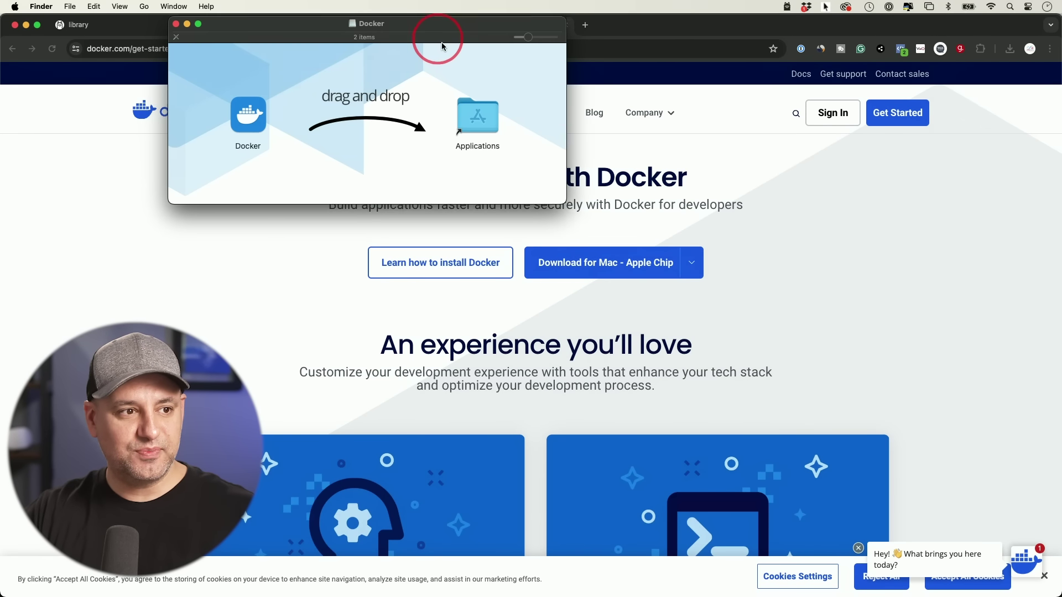
- Copy Docker from the opened disk image into the Applications folder, and open that folder
{"action": "left_click_drag", "start_coordinate": [442, 46], "coordinate": [588, 177]}
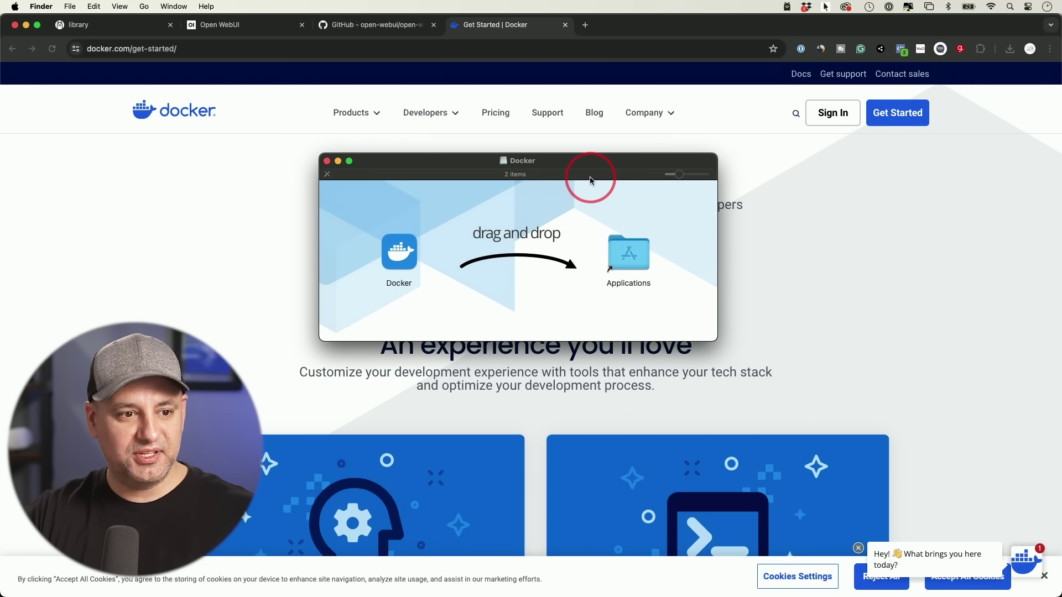
{"action": "left_click_drag", "start_coordinate": [399, 254], "coordinate": [629, 263]}
{"action": "left_click", "coordinate": [629, 265]}
{"action": "double_click", "coordinate": [628, 266]}
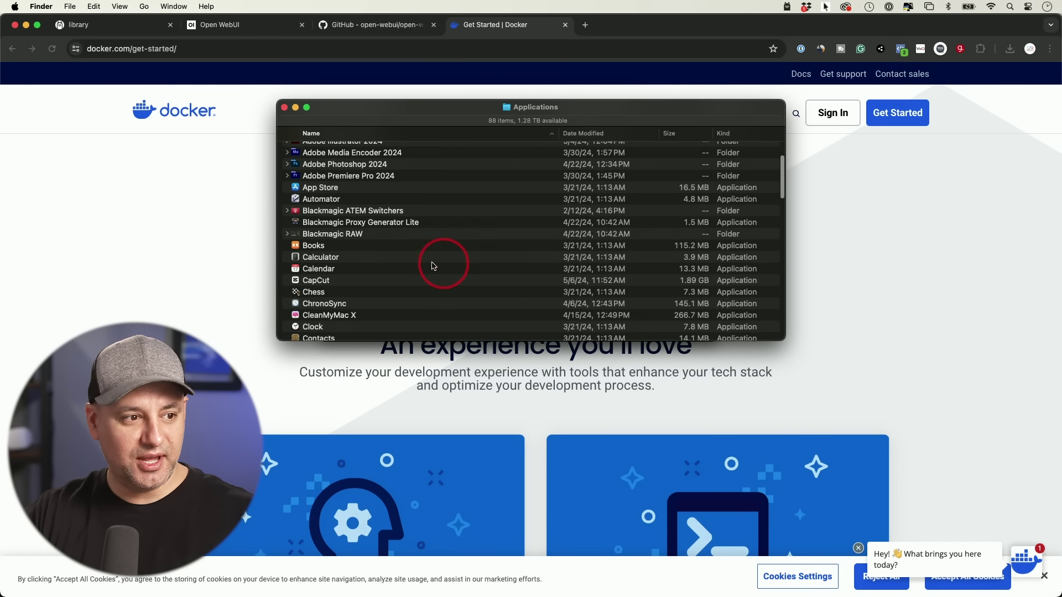
- Launch Docker from the Applications folder and re-apply its desktop configurations
{"action": "scroll", "coordinate": [380, 273], "scroll_direction": "down", "scroll_amount": 5}
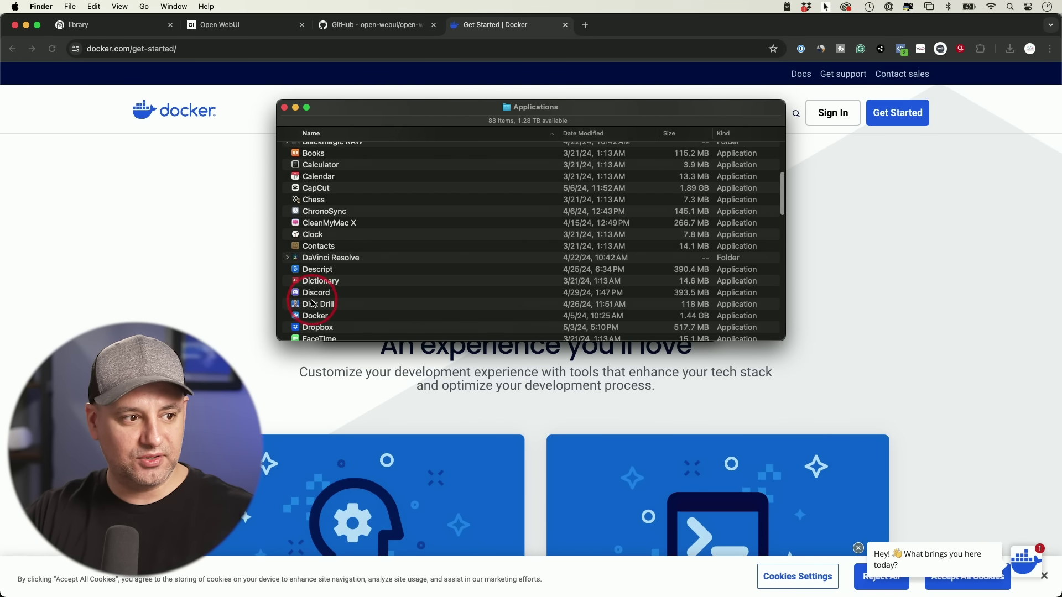
{"action": "left_click", "coordinate": [315, 318]}
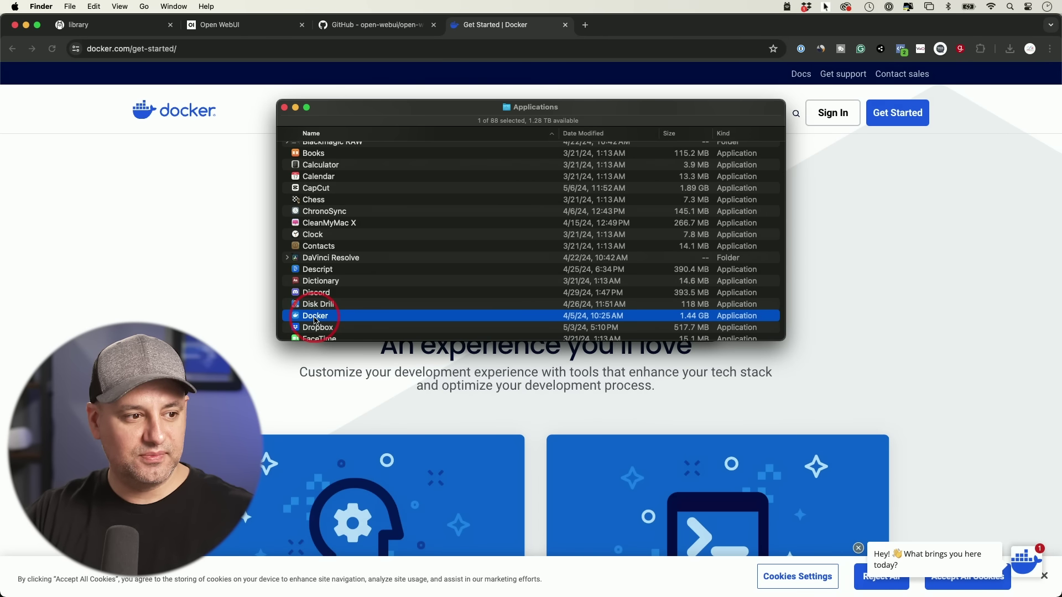
{"action": "double_click", "coordinate": [315, 317]}
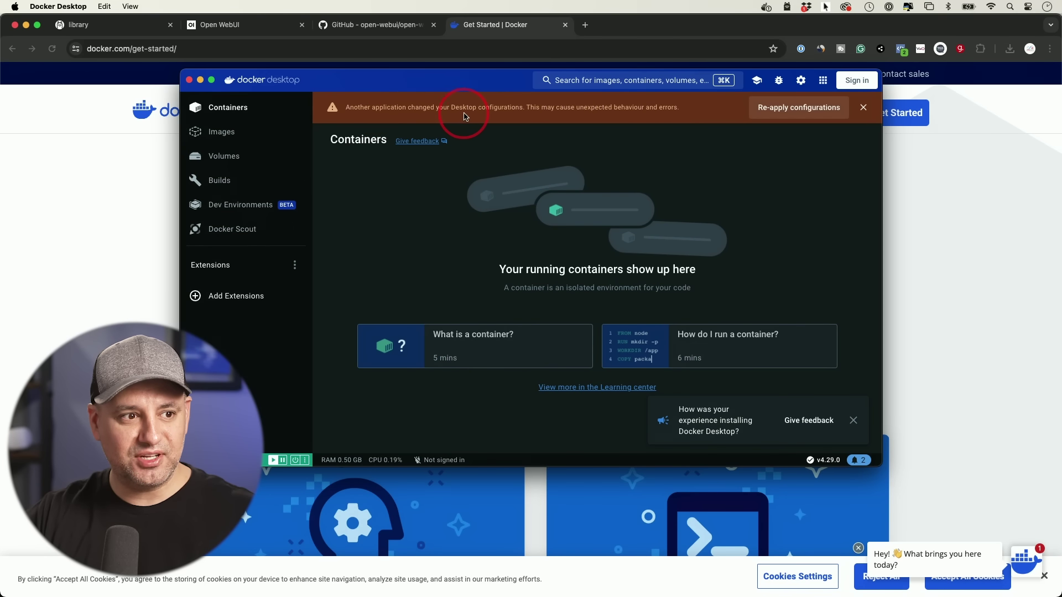
{"action": "left_click", "coordinate": [803, 114]}
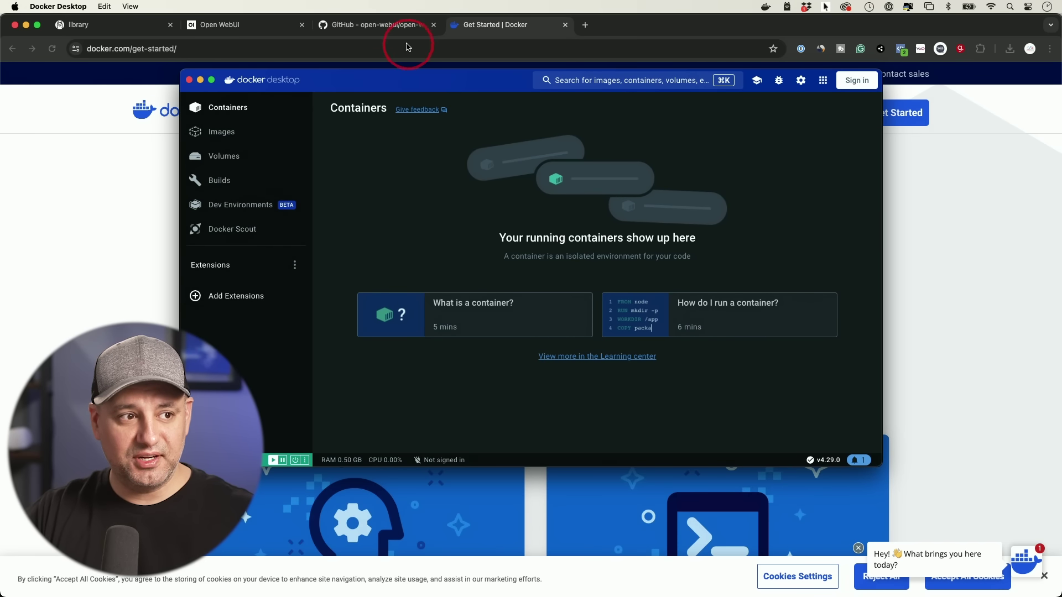
- Return to the open-webui GitHub page in Chrome and find the default-configuration install command for Ollama on the same computer
{"action": "left_click", "coordinate": [391, 33]}
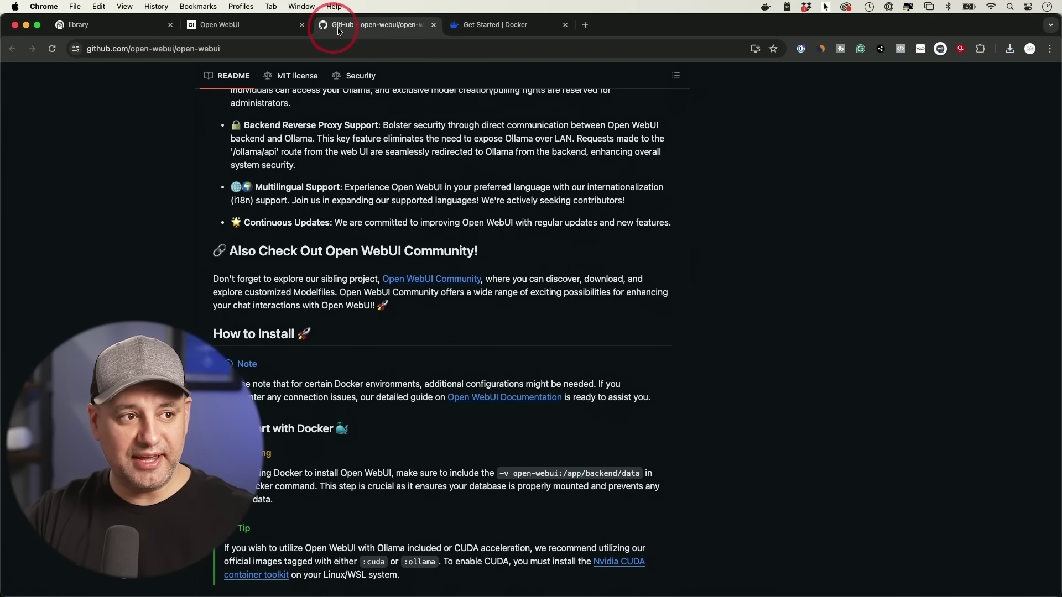
{"action": "left_click", "coordinate": [260, 34]}
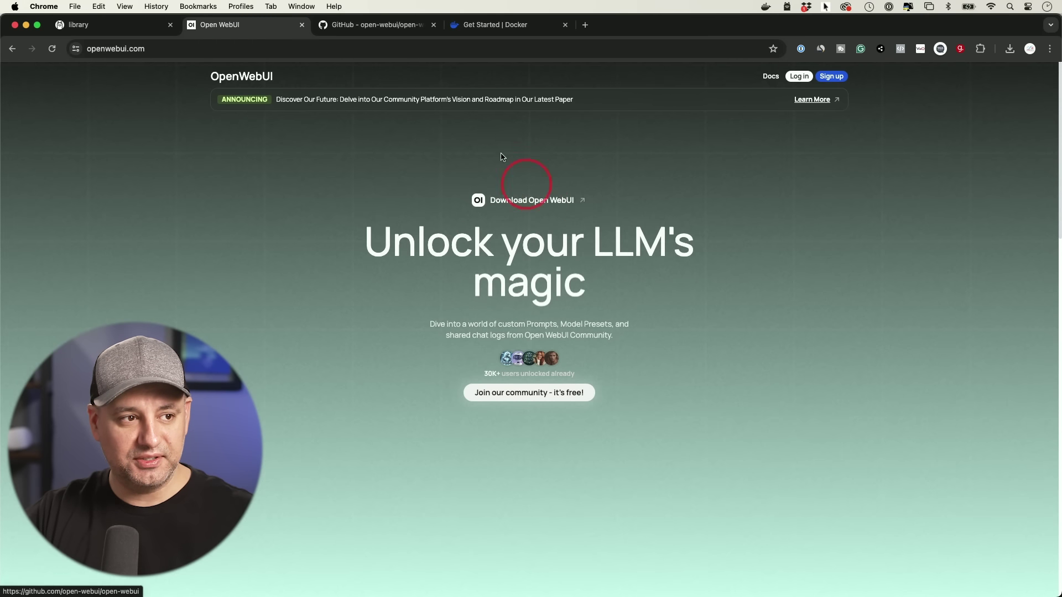
{"action": "left_click", "coordinate": [354, 25]}
{"action": "scroll", "coordinate": [467, 283], "scroll_direction": "down", "scroll_amount": 3}
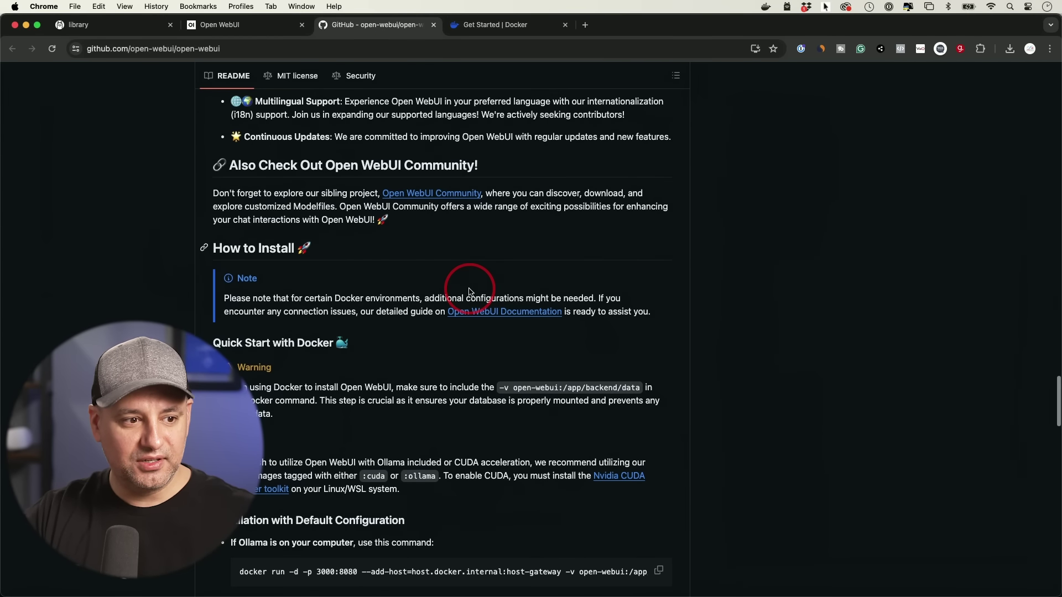
- Copy the docker run command for Ollama on the same computer from the default configuration section and open Terminal
{"action": "scroll", "coordinate": [359, 259], "scroll_direction": "down", "scroll_amount": 4}
{"action": "scroll", "coordinate": [354, 260], "scroll_direction": "down", "scroll_amount": 5}
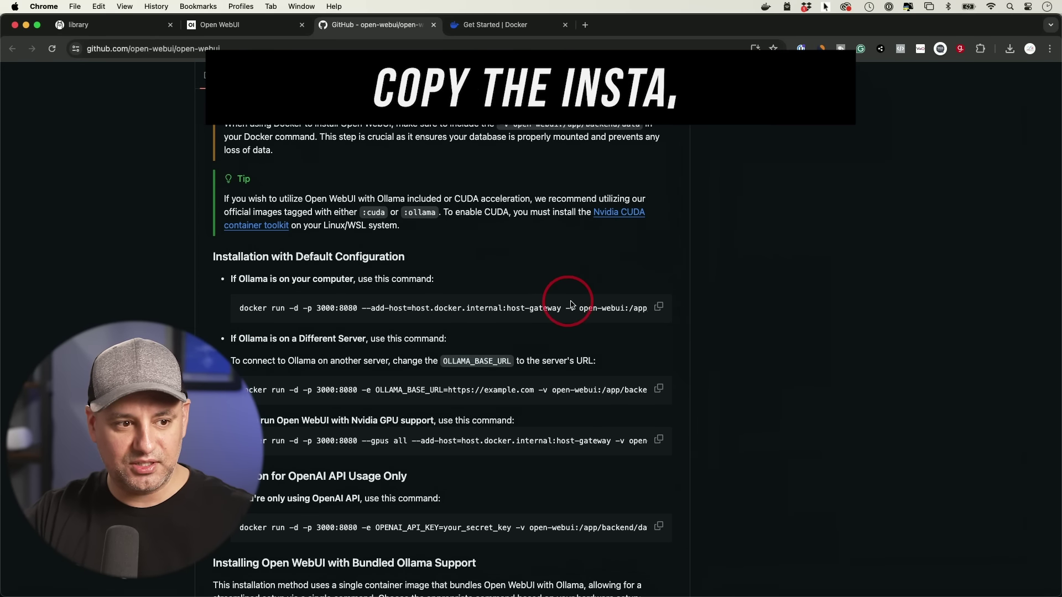
{"action": "left_click", "coordinate": [659, 308]}
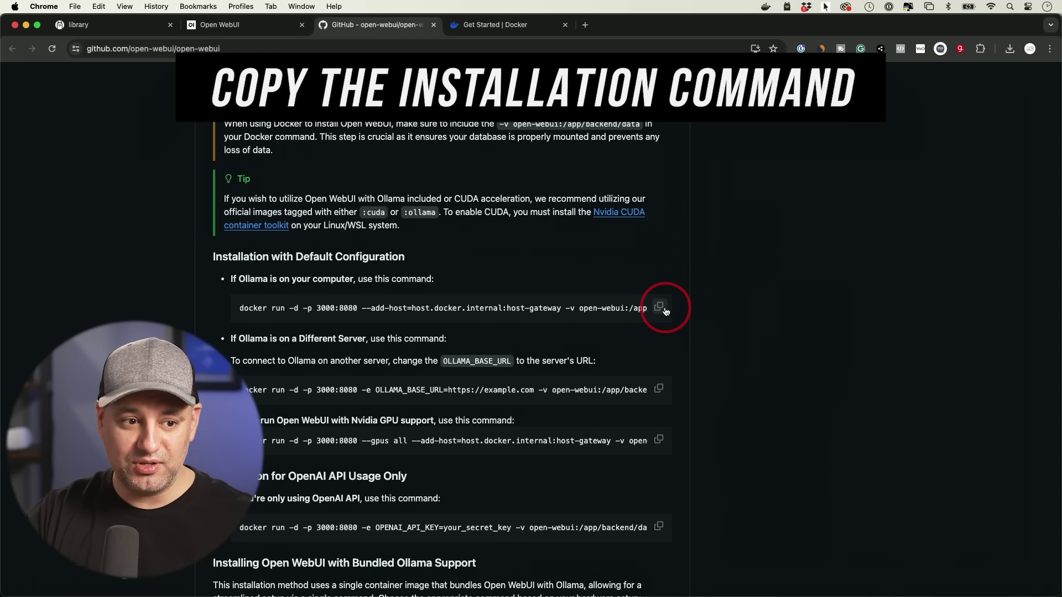
{"action": "left_click", "coordinate": [1009, 7]}
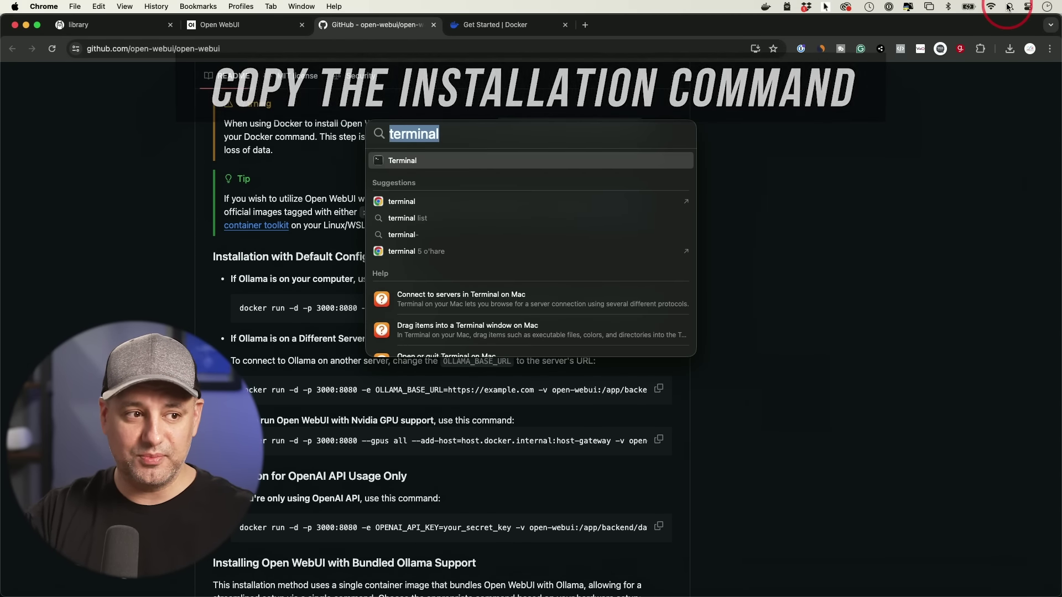
{"action": "key", "text": "Return"}
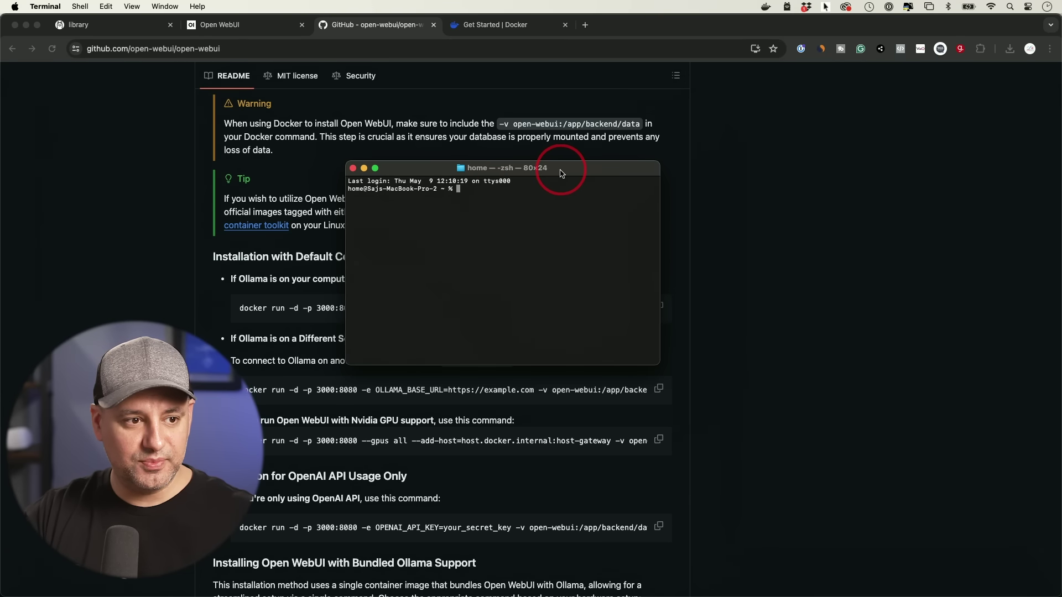
- Run the copied docker run command in Terminal to download and start the open-webui container on port 3000:8080
{"action": "left_click_drag", "start_coordinate": [560, 172], "coordinate": [554, 180]}
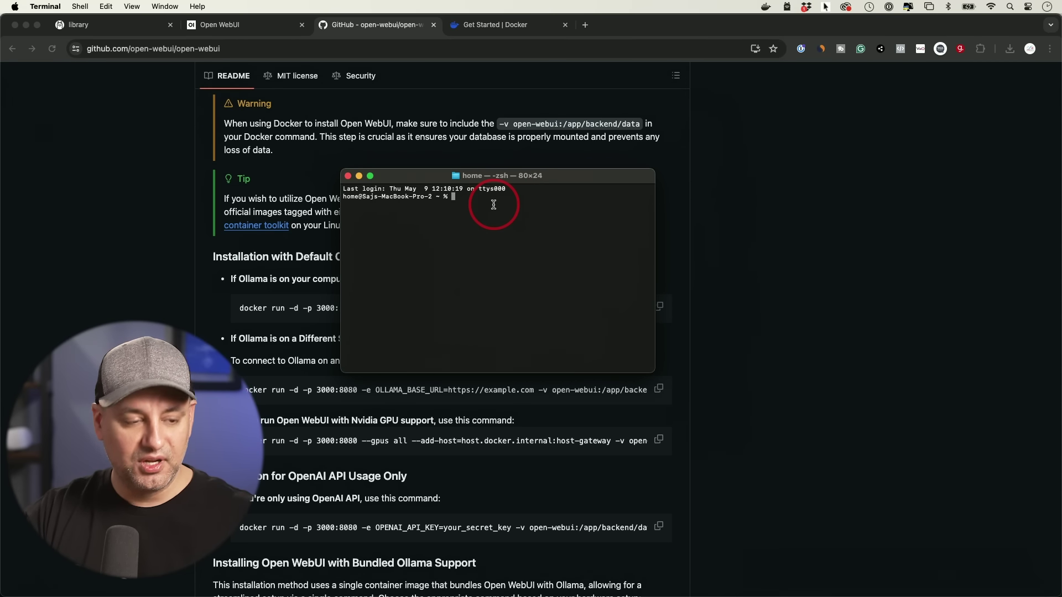
{"action": "key", "text": "super+v"}
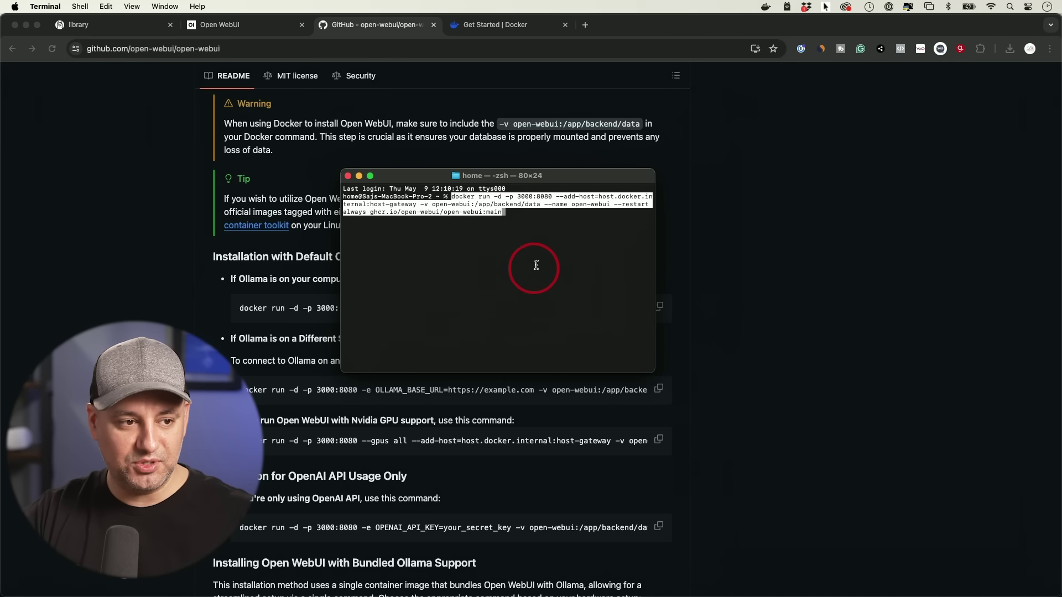
{"action": "key", "text": "Return"}
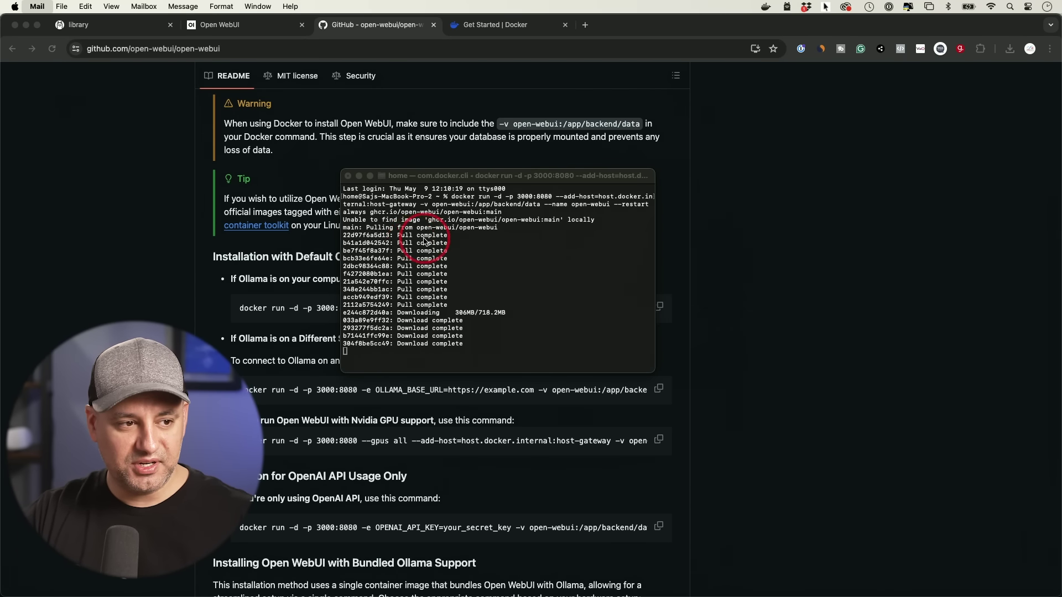
{"action": "left_click", "coordinate": [443, 347]}
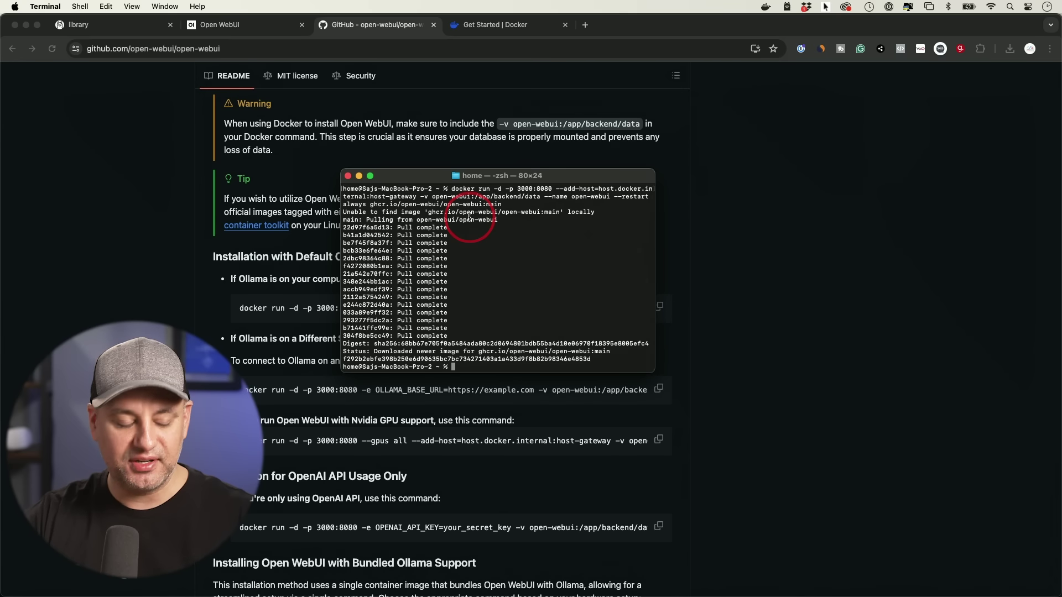
- Switch to Docker Desktop and open the open-webui container's 3000:8080 address in the browser
{"action": "key", "text": "super+Tab"}
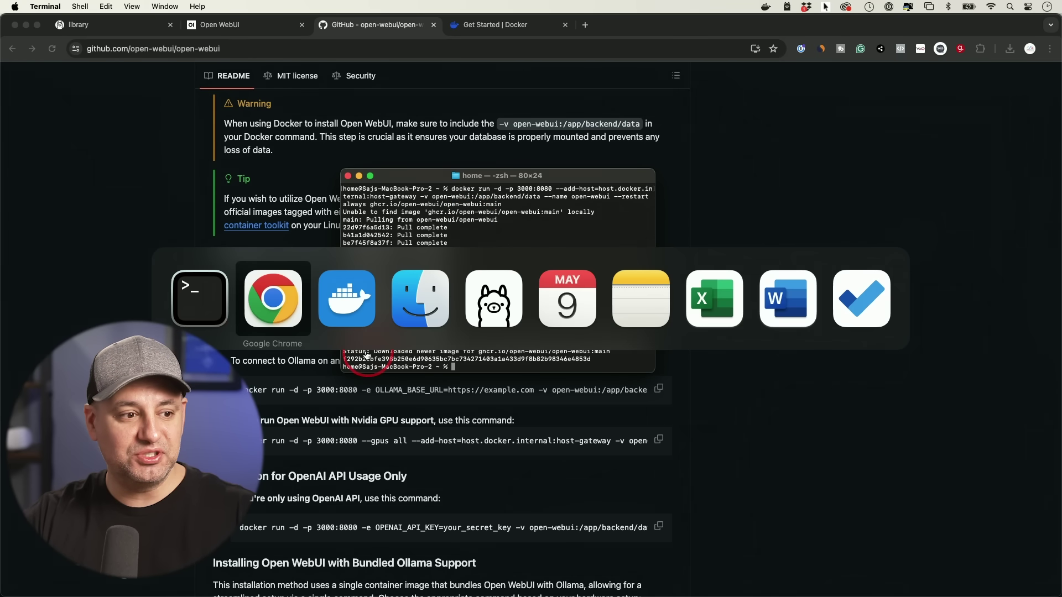
{"action": "left_click", "coordinate": [352, 320]}
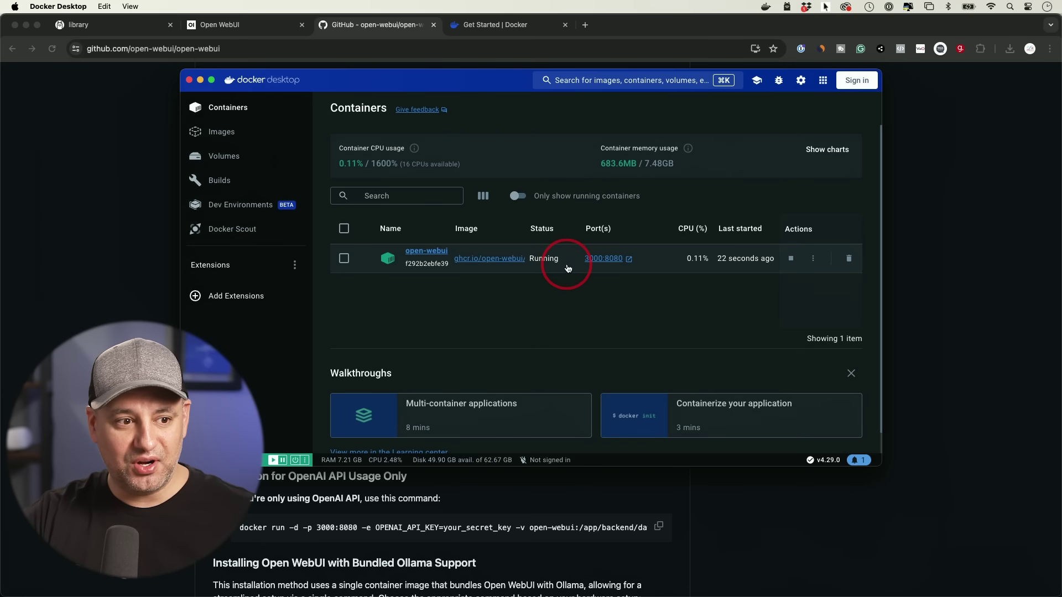
{"action": "left_click", "coordinate": [604, 259]}
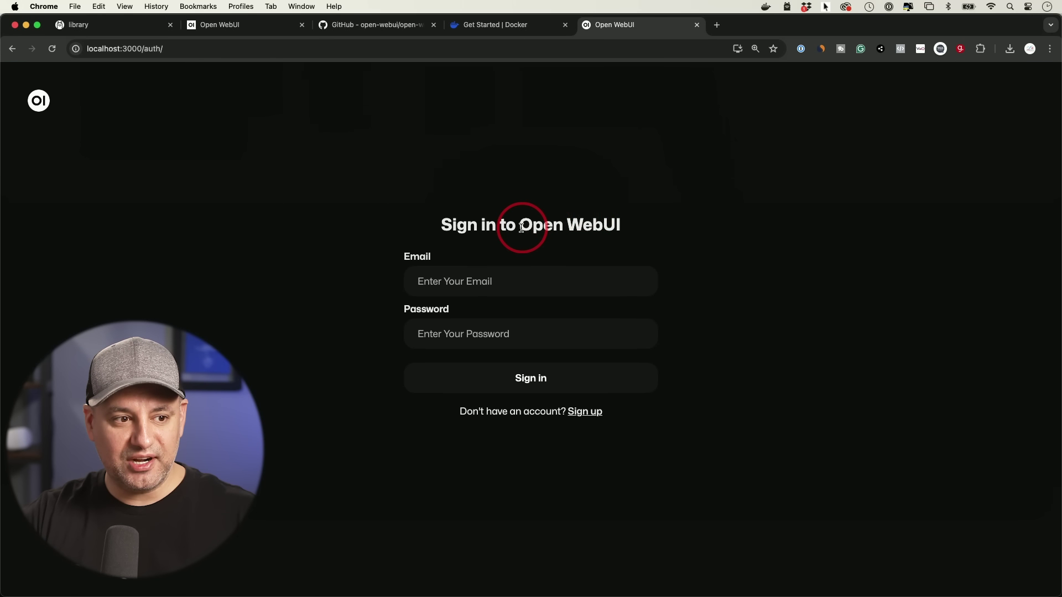
- Dismiss the Open WebUI release notes and set llama3:latest as the default chat model
{"action": "left_click_drag", "start_coordinate": [521, 226], "coordinate": [636, 229]}
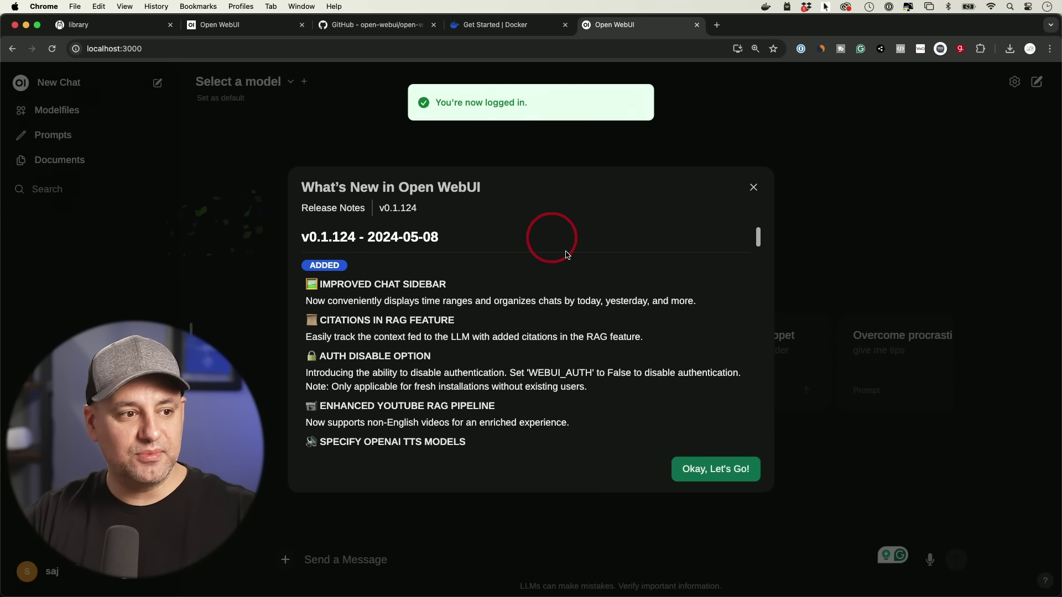
{"action": "left_click", "coordinate": [717, 474]}
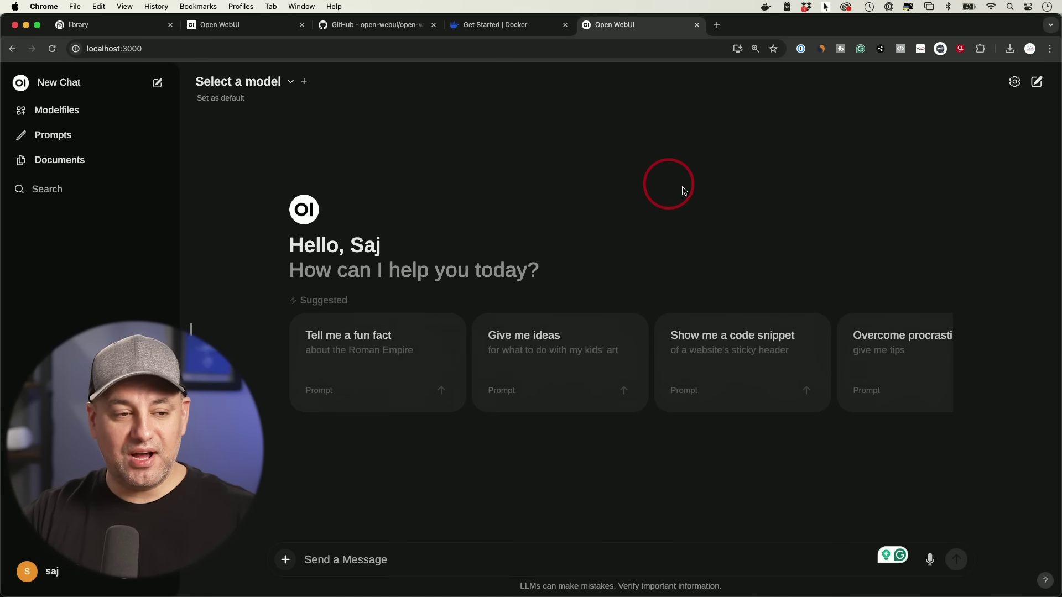
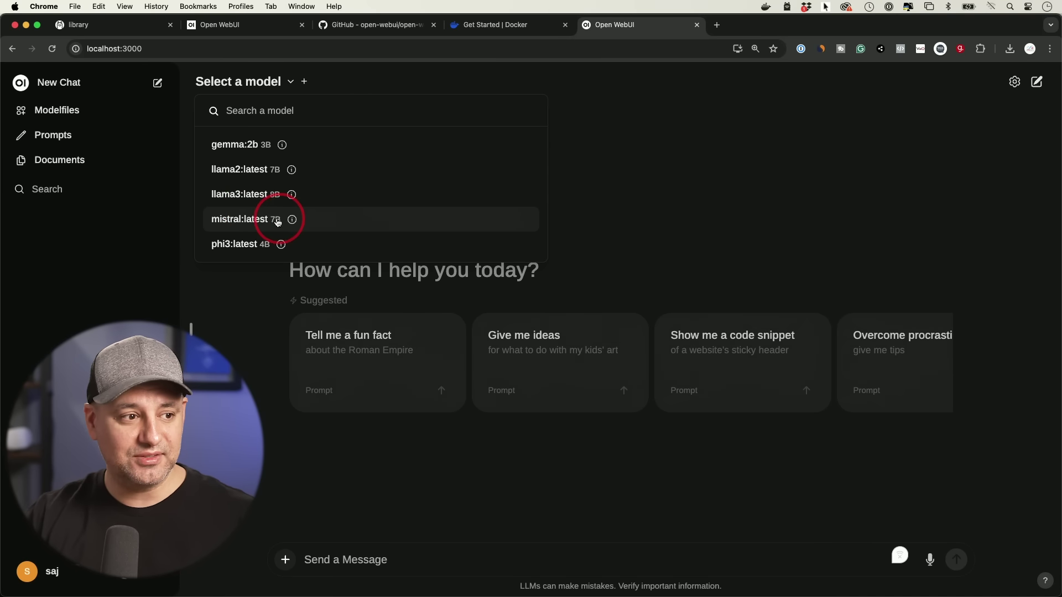
{"action": "left_click", "coordinate": [247, 194]}
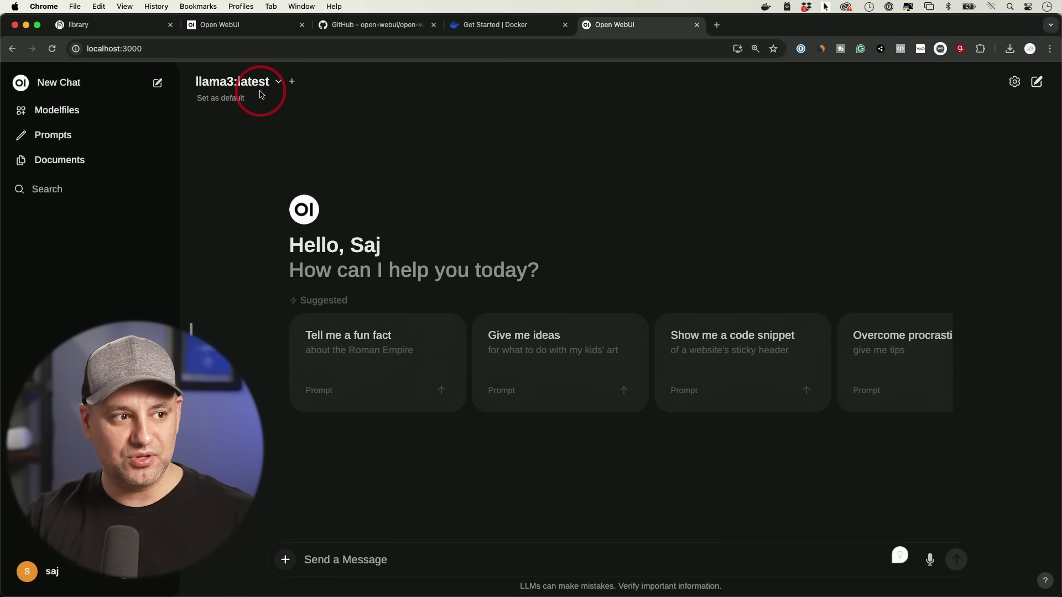
{"action": "left_click", "coordinate": [231, 99]}
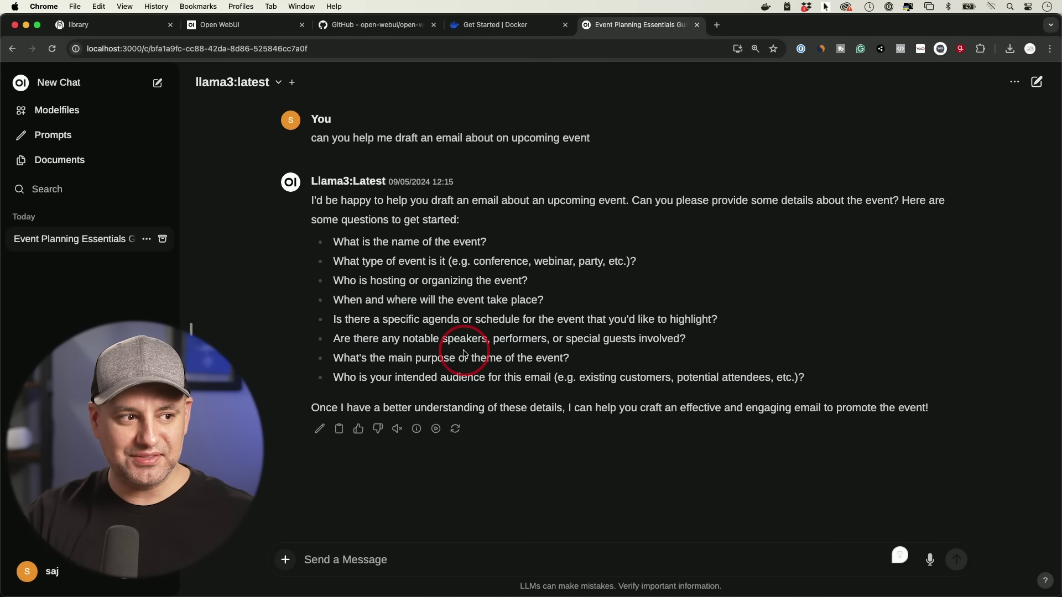
- Switch the chat to phi3:latest and resend "can you help me draft an email about on upcoming event" to compare its reply with llama3's
{"action": "left_click", "coordinate": [235, 82]}
{"action": "left_click", "coordinate": [236, 245]}
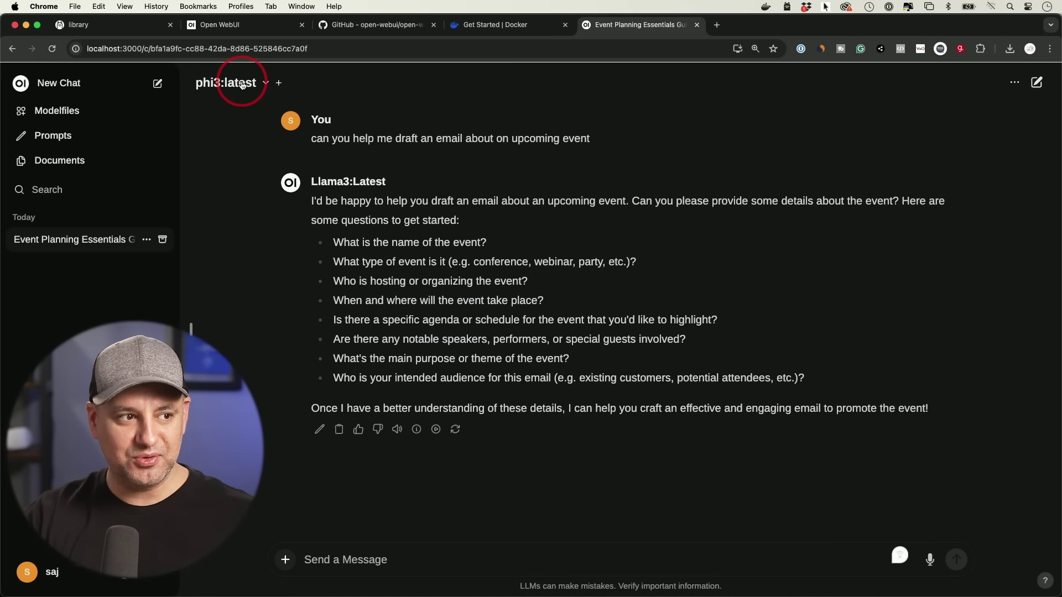
{"action": "left_click_drag", "start_coordinate": [309, 138], "coordinate": [621, 137]}
{"action": "key", "text": "super+c"}
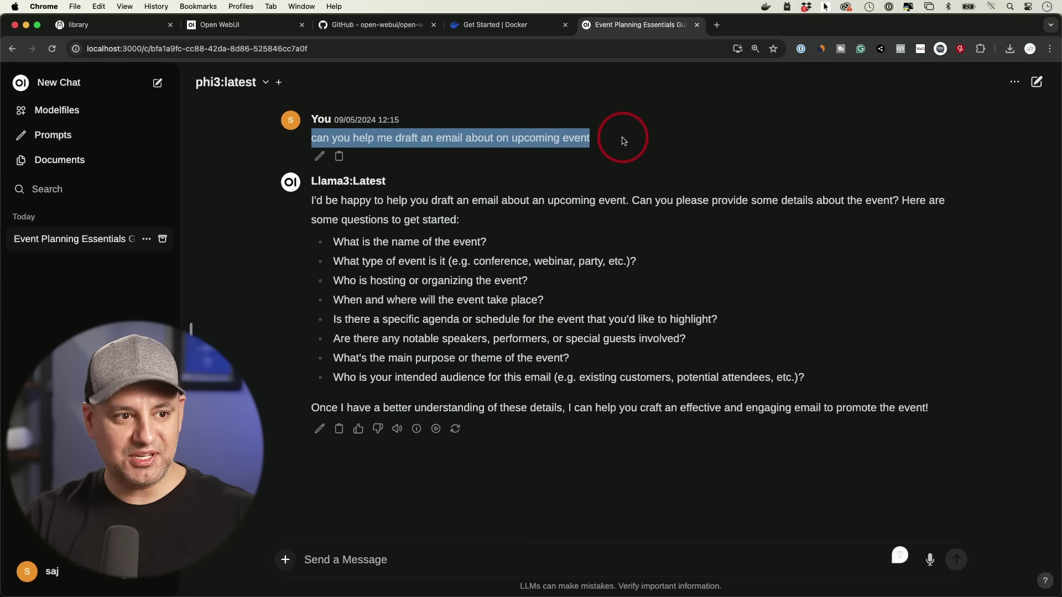
{"action": "left_click", "coordinate": [396, 560]}
{"action": "key", "text": "super+v"}
{"action": "key", "text": "Return"}
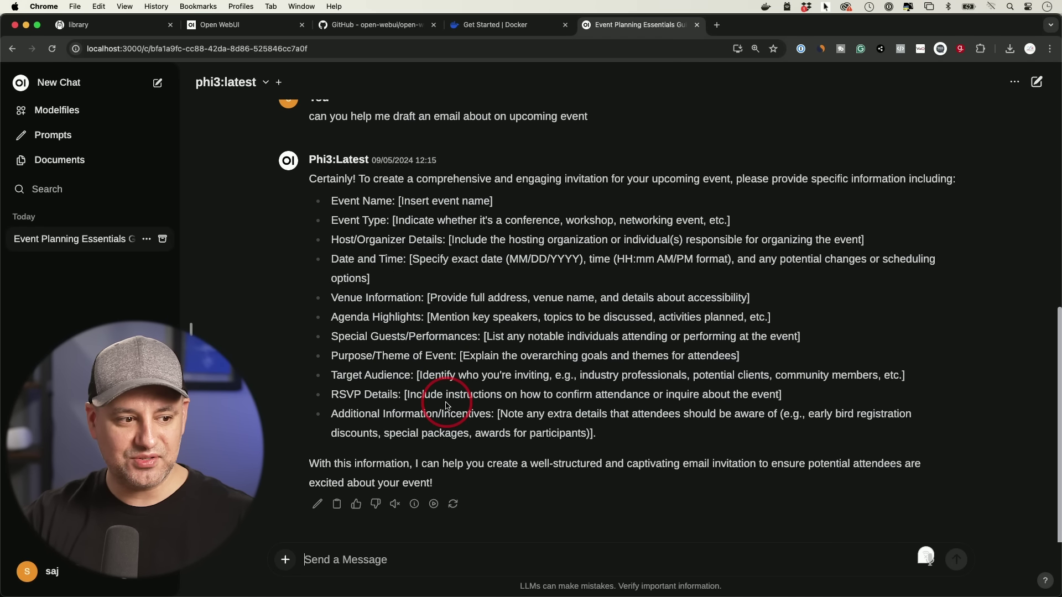
{"action": "scroll", "coordinate": [447, 406], "scroll_direction": "up", "scroll_amount": 8}
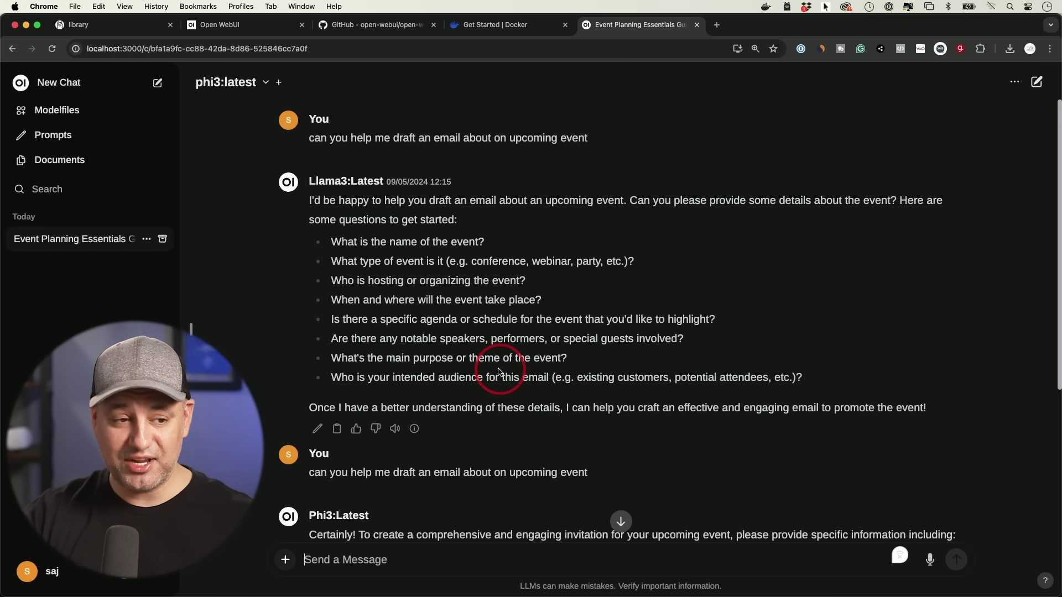
- In a new llama3:latest chat, attach the "Improve ChatGPT's Writing With Memory Prompts" PDF and ask "give me a one paragraph summary"
{"action": "left_click", "coordinate": [56, 83]}
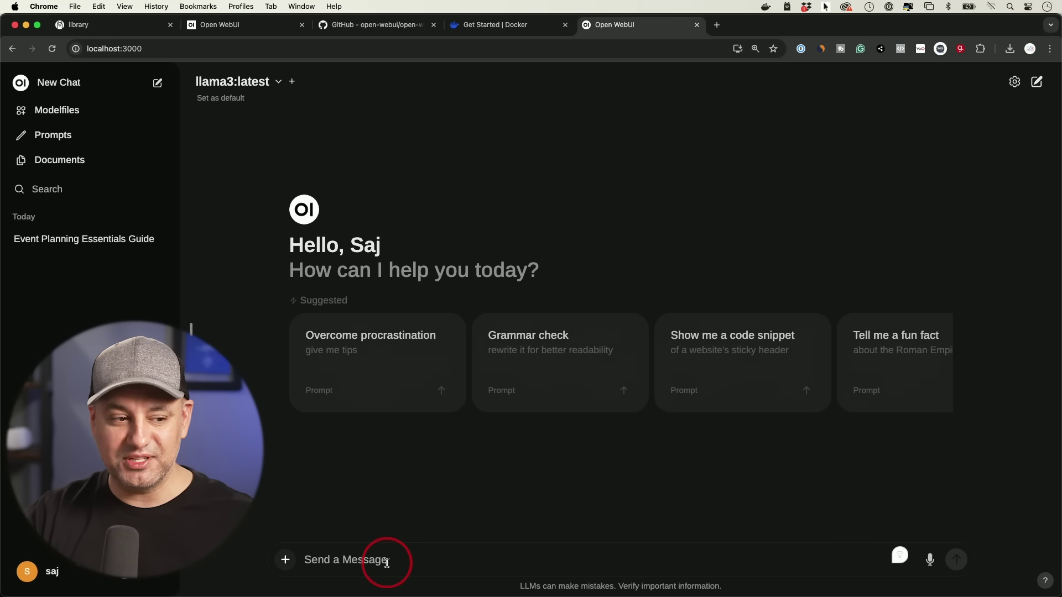
{"action": "left_click", "coordinate": [286, 560]}
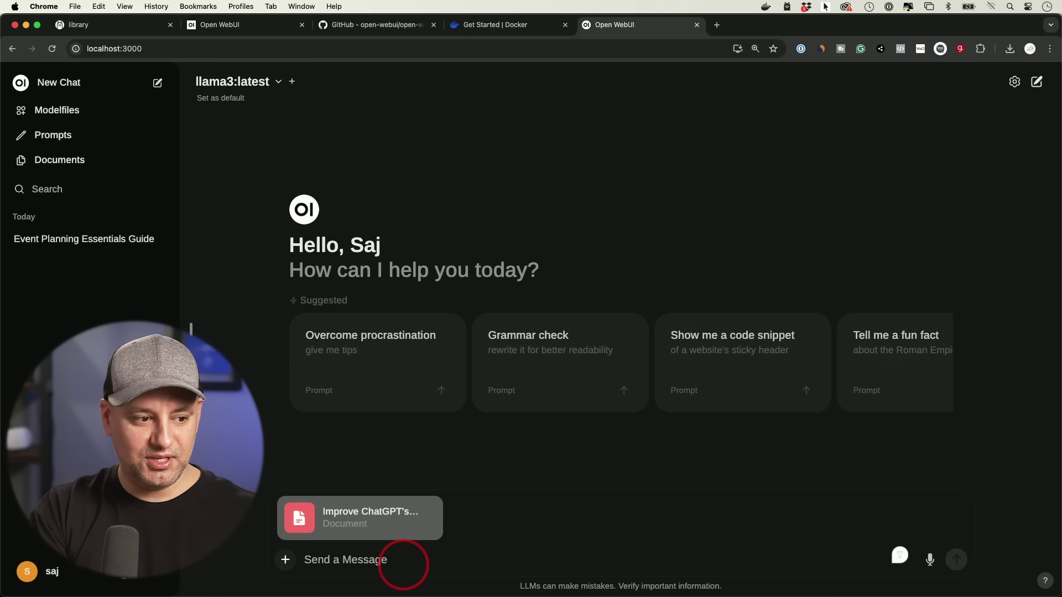
{"action": "type", "text": "give me a on"}
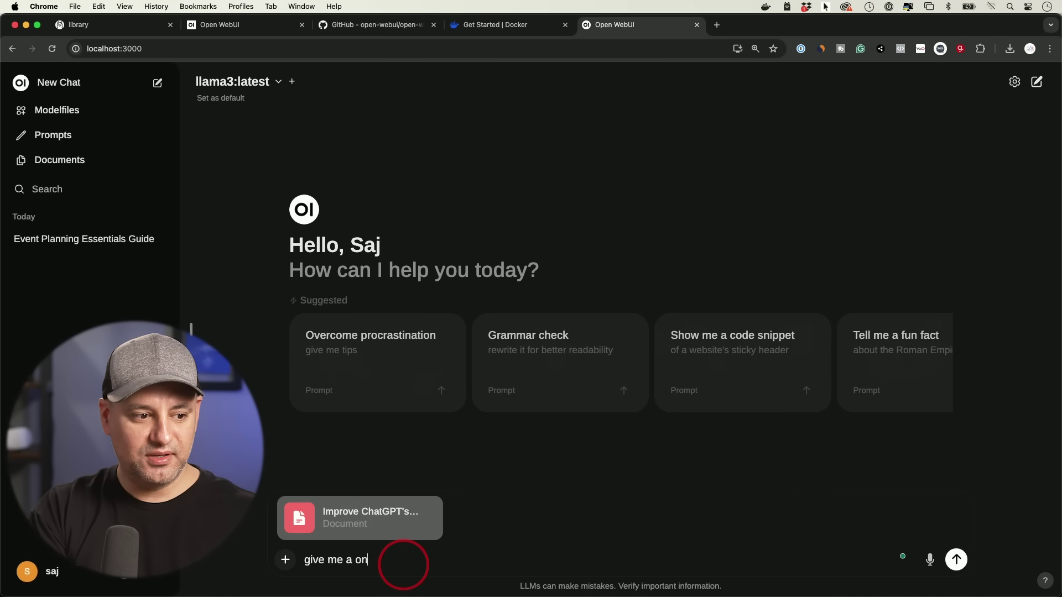
{"action": "type", "text": "e paragraph summary"}
{"action": "key", "text": "Return"}
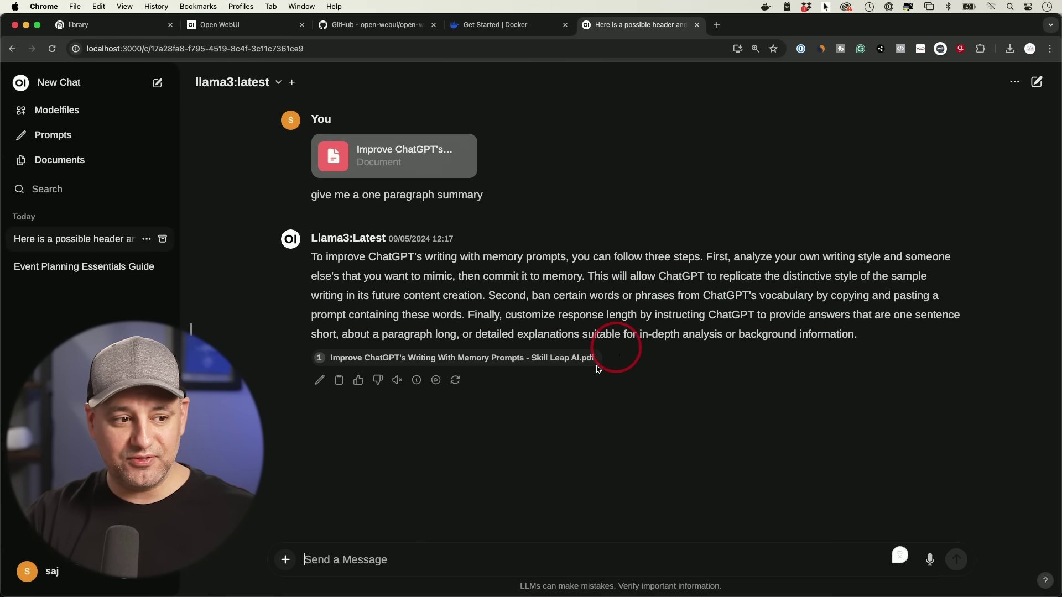
{"action": "left_click", "coordinate": [398, 381]}
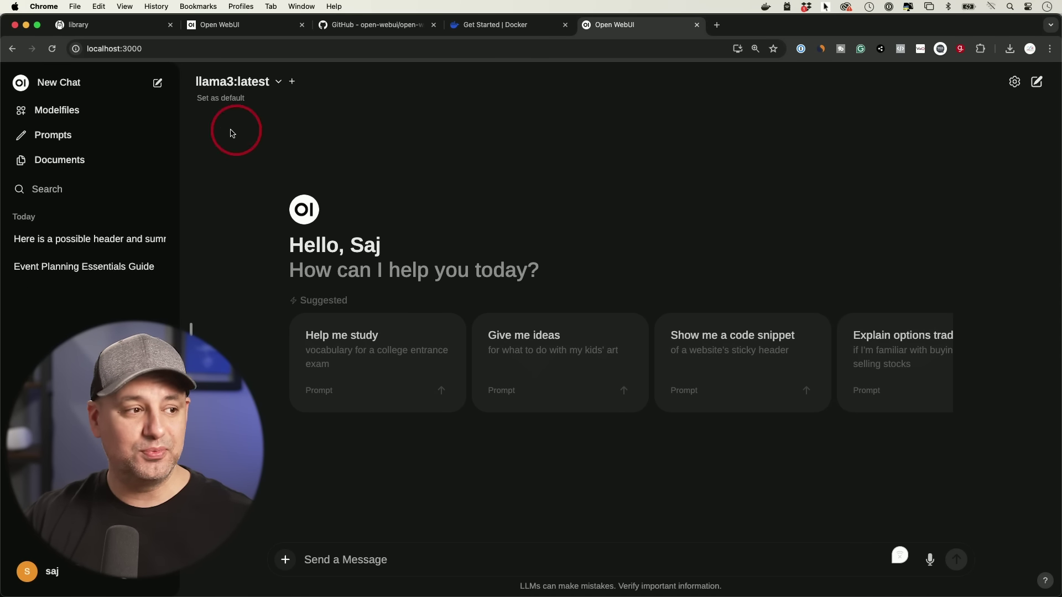
- Look at the saved prompts and documents pages of Open WebUI
{"action": "left_click", "coordinate": [57, 137]}
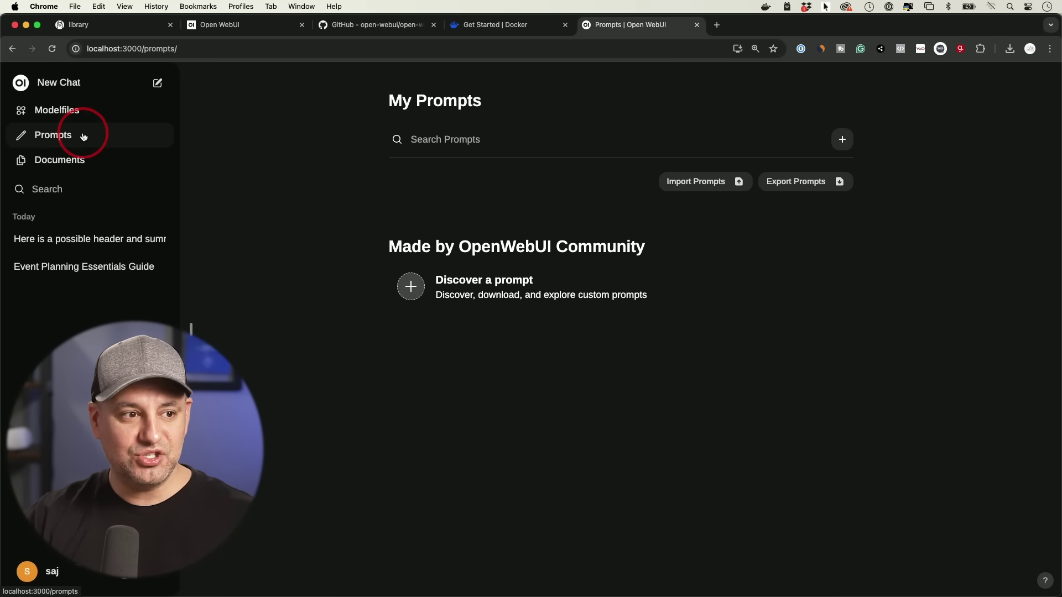
{"action": "left_click", "coordinate": [89, 161]}
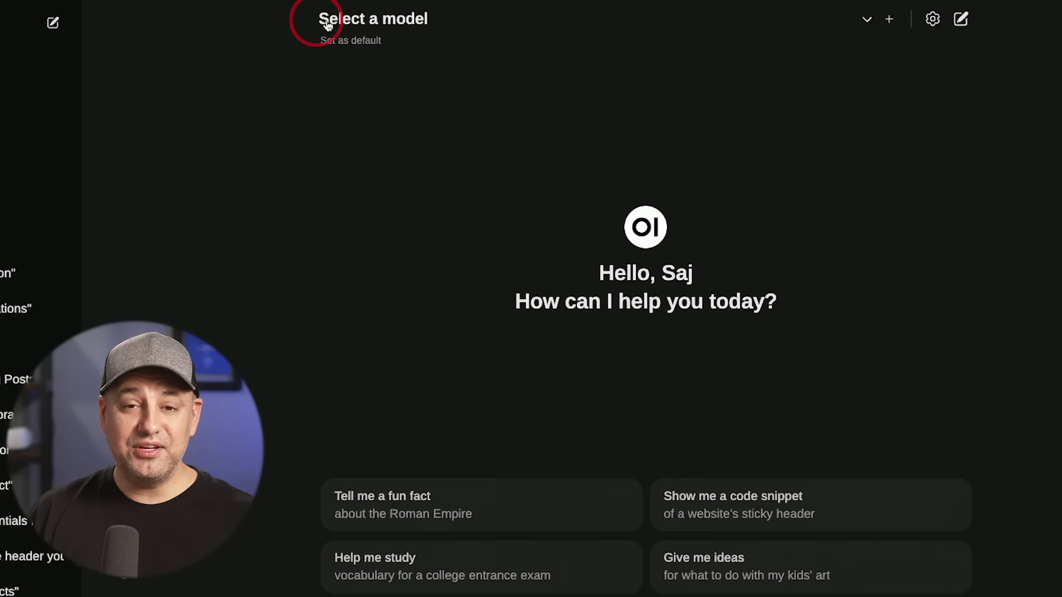
- Look through the GPT models offered in the chat's model list
{"action": "left_click", "coordinate": [329, 18]}
{"action": "scroll", "coordinate": [463, 239], "scroll_direction": "down", "scroll_amount": 10}
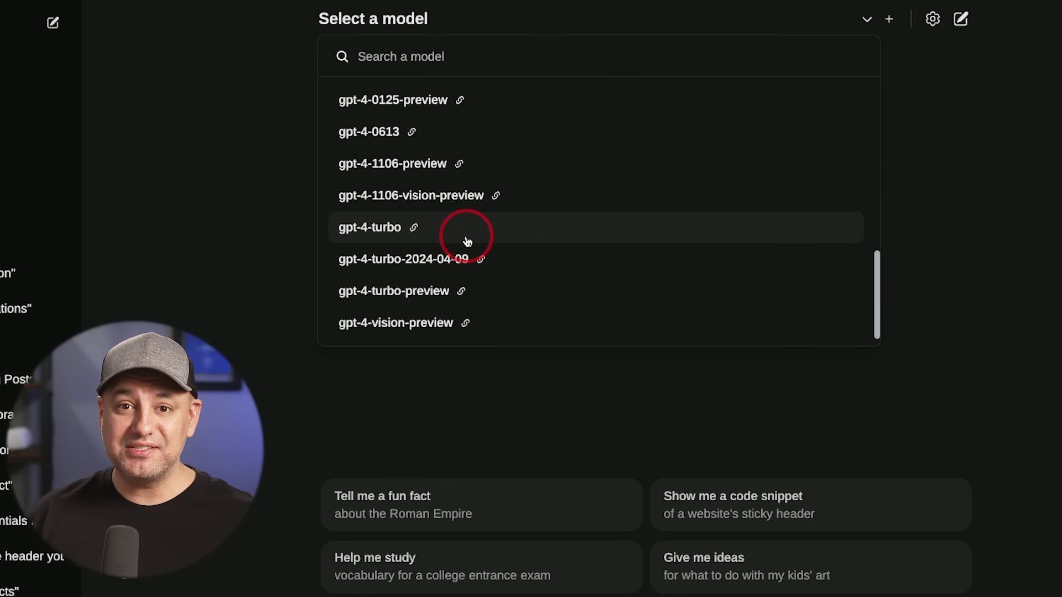
{"action": "scroll", "coordinate": [466, 239], "scroll_direction": "up", "scroll_amount": 5}
{"action": "scroll", "coordinate": [470, 233], "scroll_direction": "down", "scroll_amount": 5}
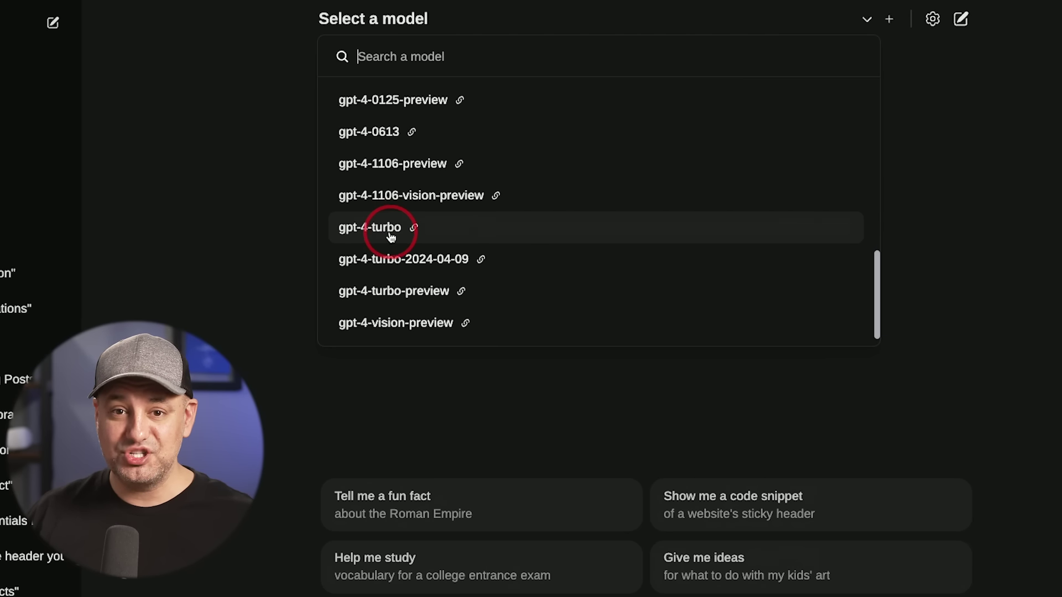
{"action": "scroll", "coordinate": [385, 240], "scroll_direction": "up", "scroll_amount": 1}
{"action": "scroll", "coordinate": [376, 239], "scroll_direction": "up", "scroll_amount": 2}
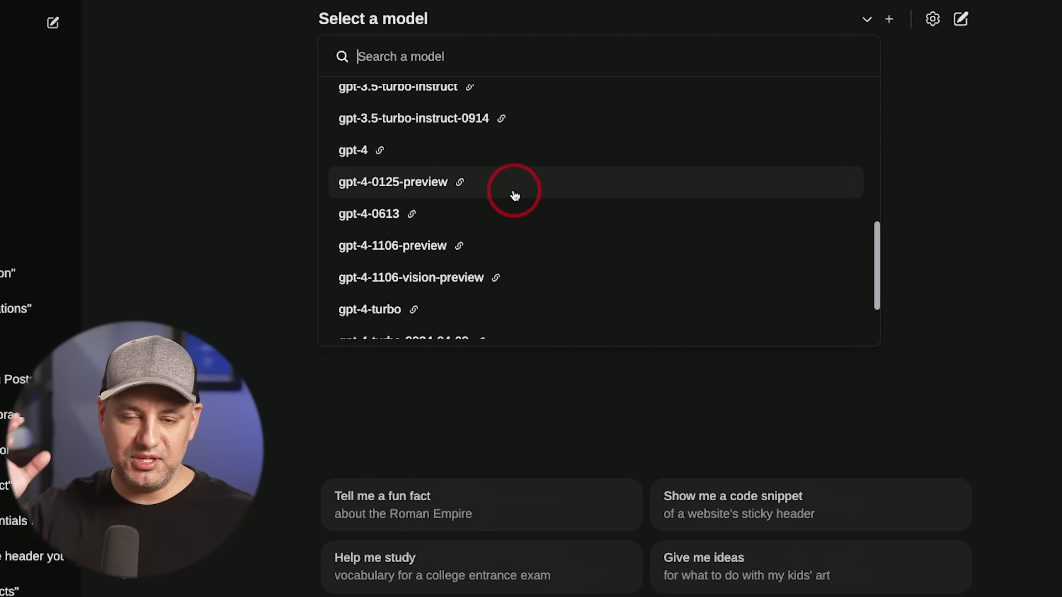
{"action": "scroll", "coordinate": [514, 193], "scroll_direction": "down", "scroll_amount": 3}
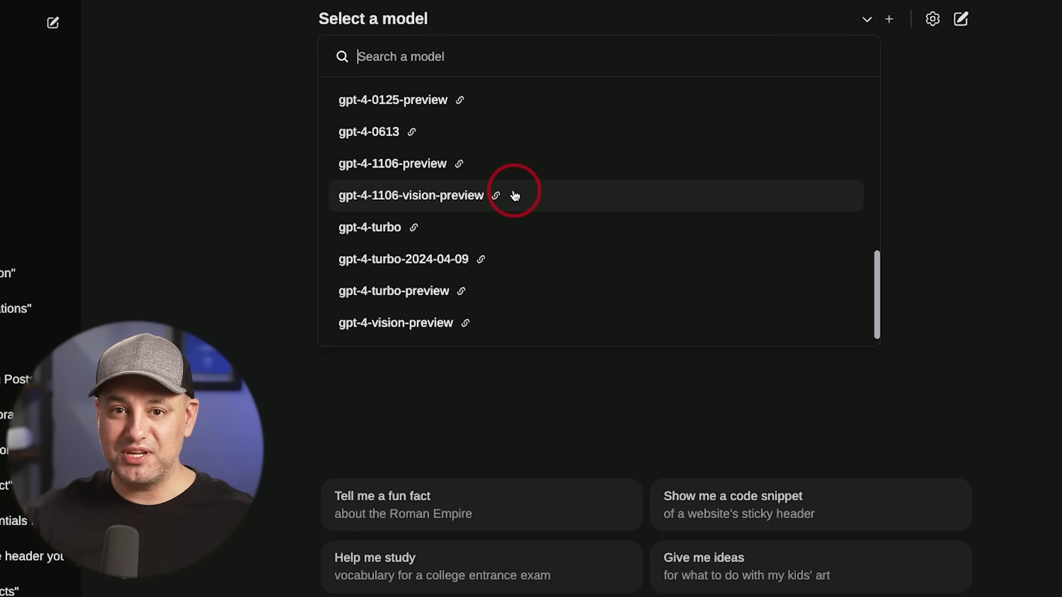
- Add a second model slot to the chat, set the first model to gpt-4-vision-preview, and choose a model for the second
{"action": "left_click", "coordinate": [892, 22]}
{"action": "left_click", "coordinate": [426, 21]}
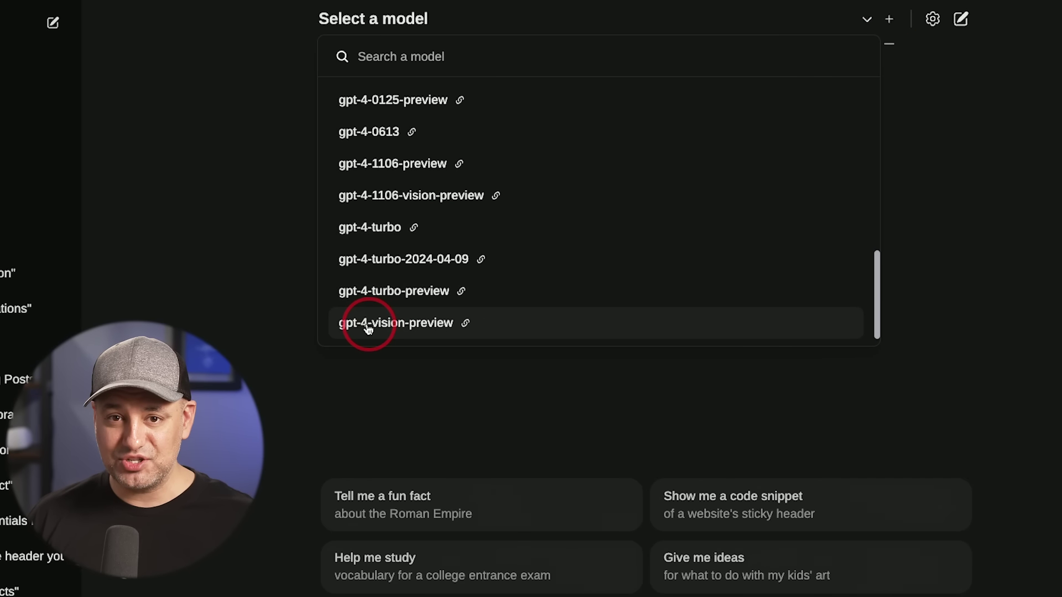
{"action": "left_click", "coordinate": [399, 332]}
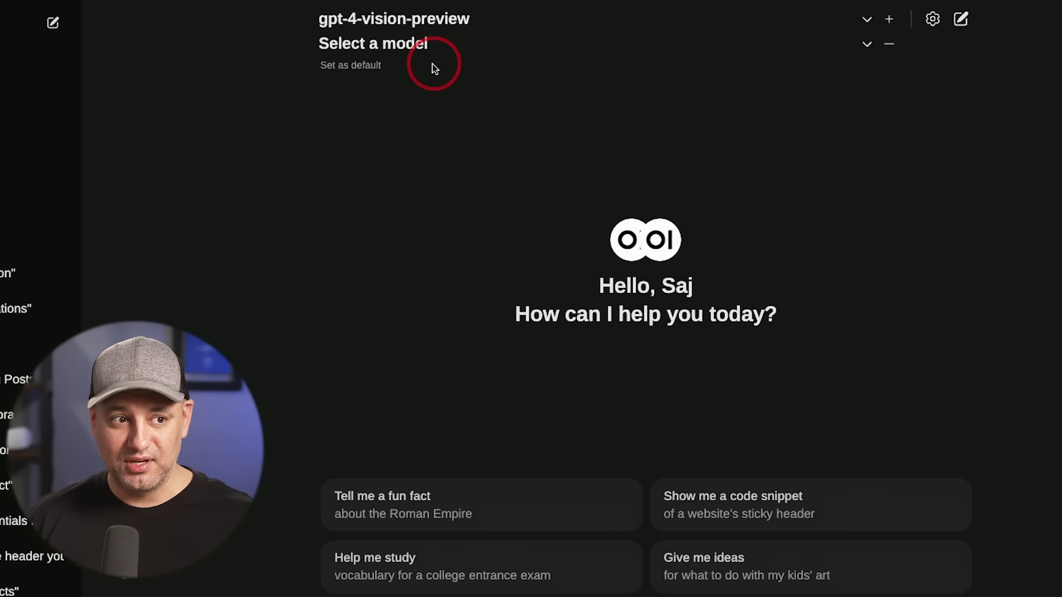
{"action": "left_click", "coordinate": [406, 45]}
{"action": "left_click", "coordinate": [390, 286]}
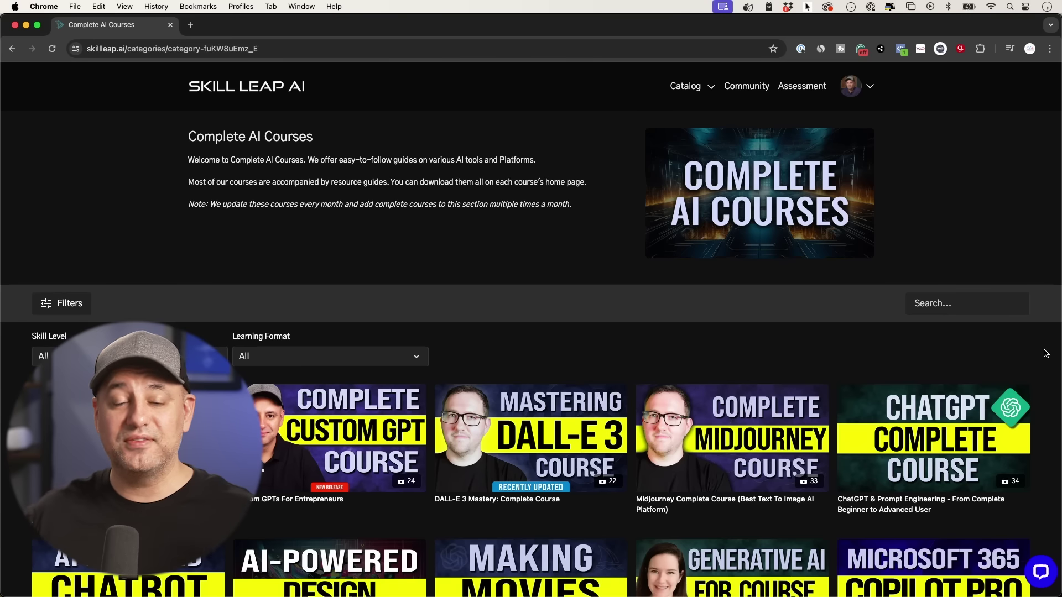
- Open the Skill Leap AI assessment, choose the entrepreneur goal of enhancing the business with AI, and answer the experience-level question
{"action": "scroll", "coordinate": [1046, 354], "scroll_direction": "down", "scroll_amount": 5}
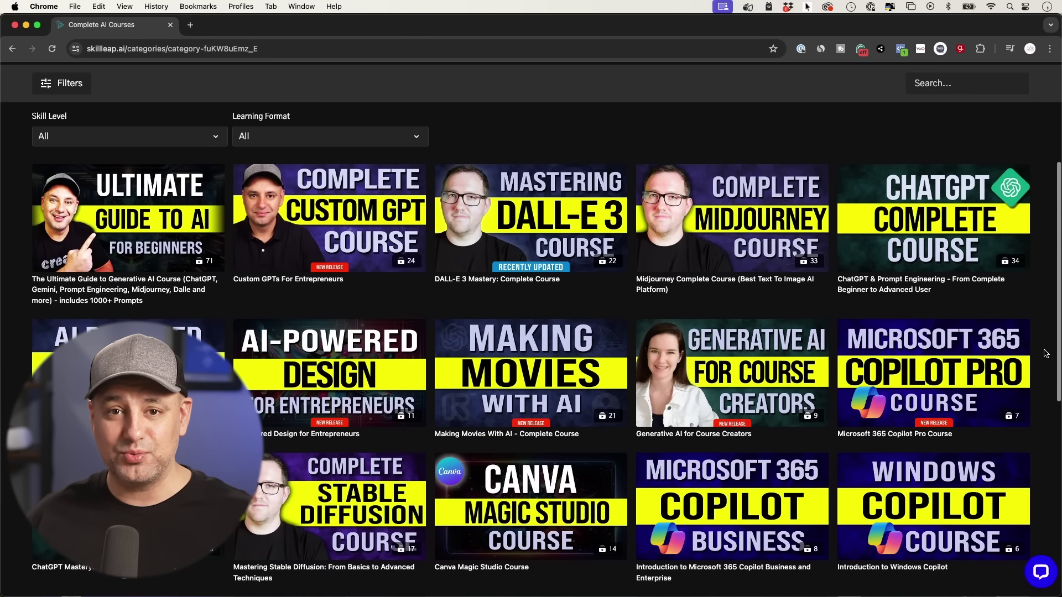
{"action": "scroll", "coordinate": [1046, 354], "scroll_direction": "down", "scroll_amount": 2}
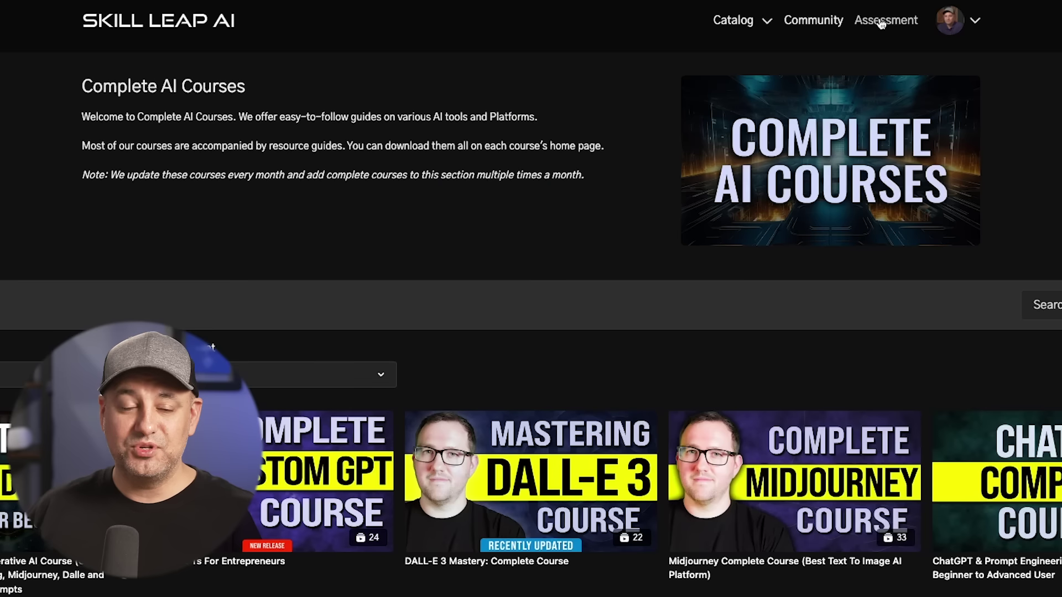
{"action": "left_click", "coordinate": [881, 22]}
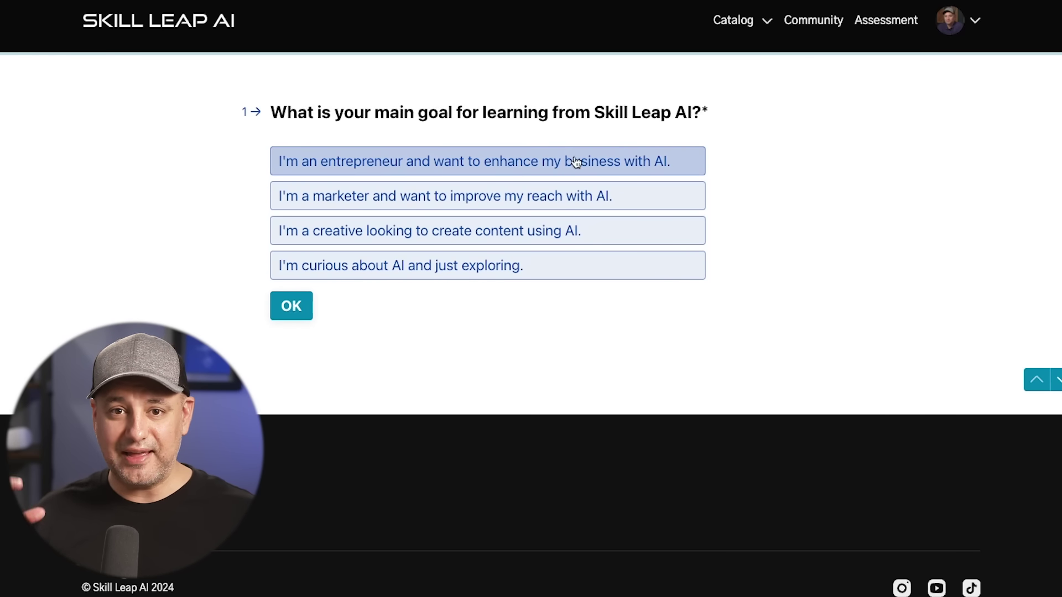
{"action": "left_click", "coordinate": [498, 168]}
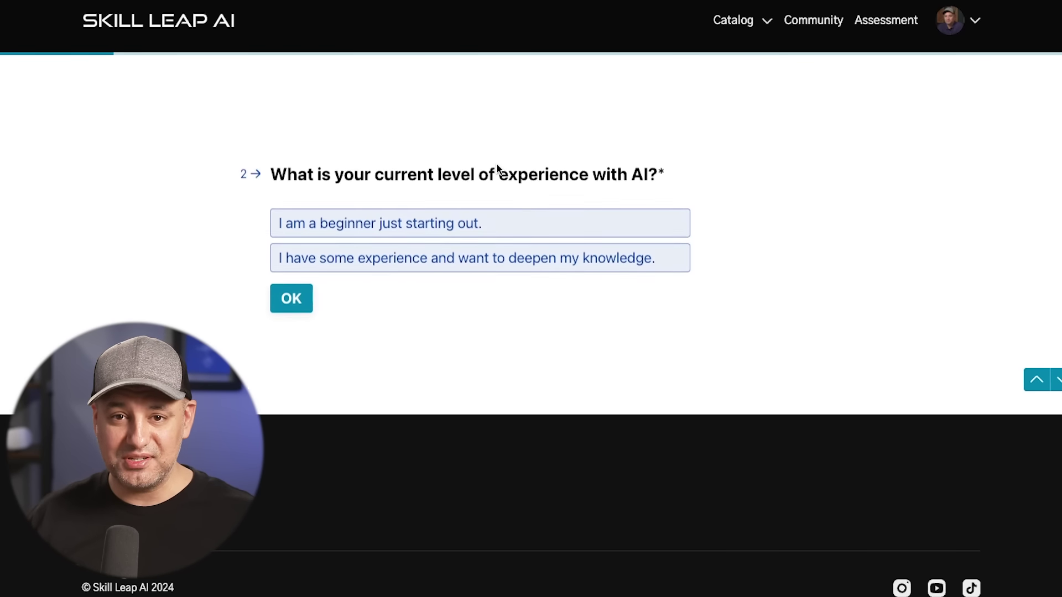
{"action": "left_click", "coordinate": [424, 203]}
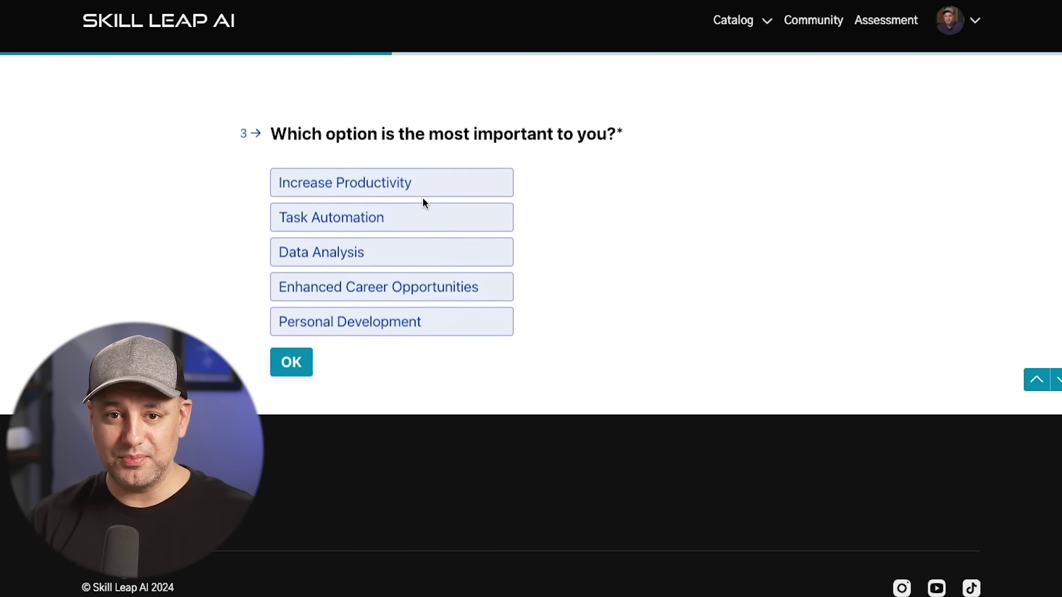